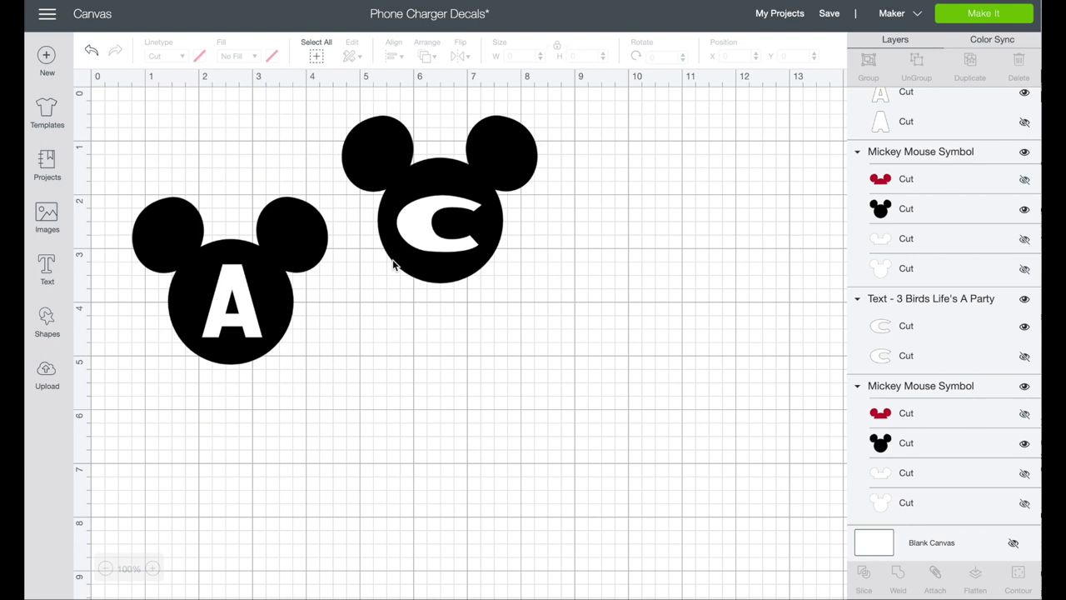
# - Select the letters A and C on the first two decals, then clear the selection
pyautogui.click(229, 287)
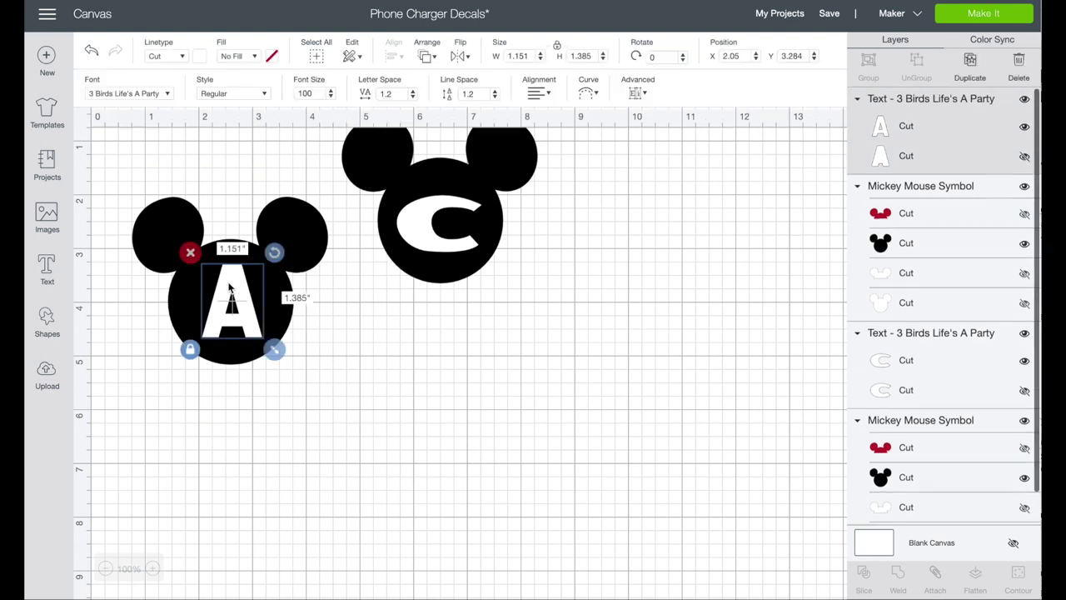
pyautogui.moveTo(229, 288); pyautogui.dragTo(225, 288)
pyautogui.click(425, 219)
pyautogui.click(569, 299)
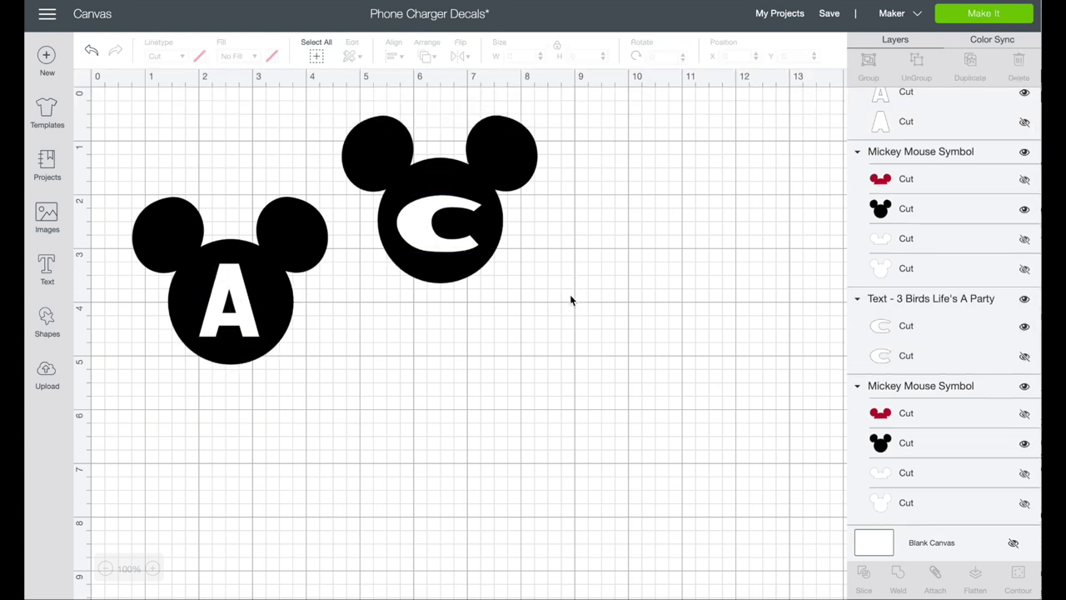
# - Search the image library for circle images and pick the plain ring
pyautogui.click(48, 215)
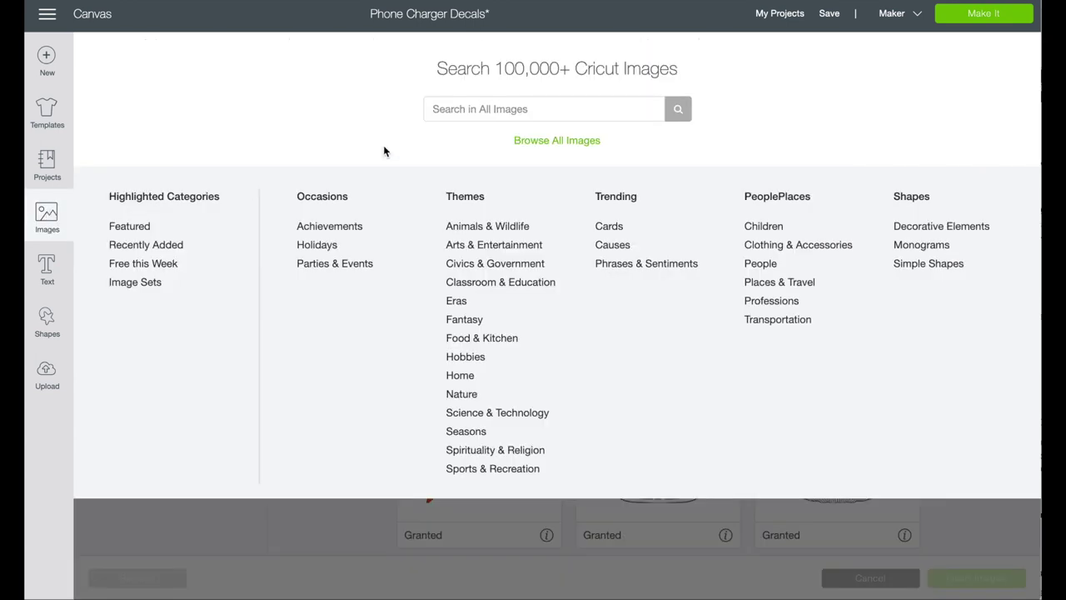
pyautogui.click(505, 111)
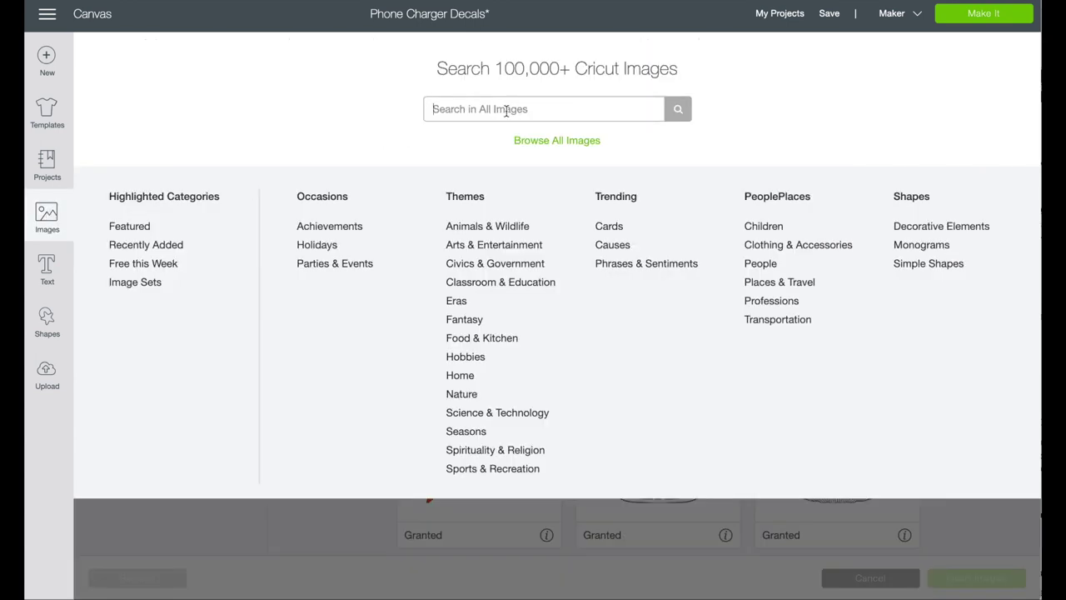
pyautogui.write('circle')
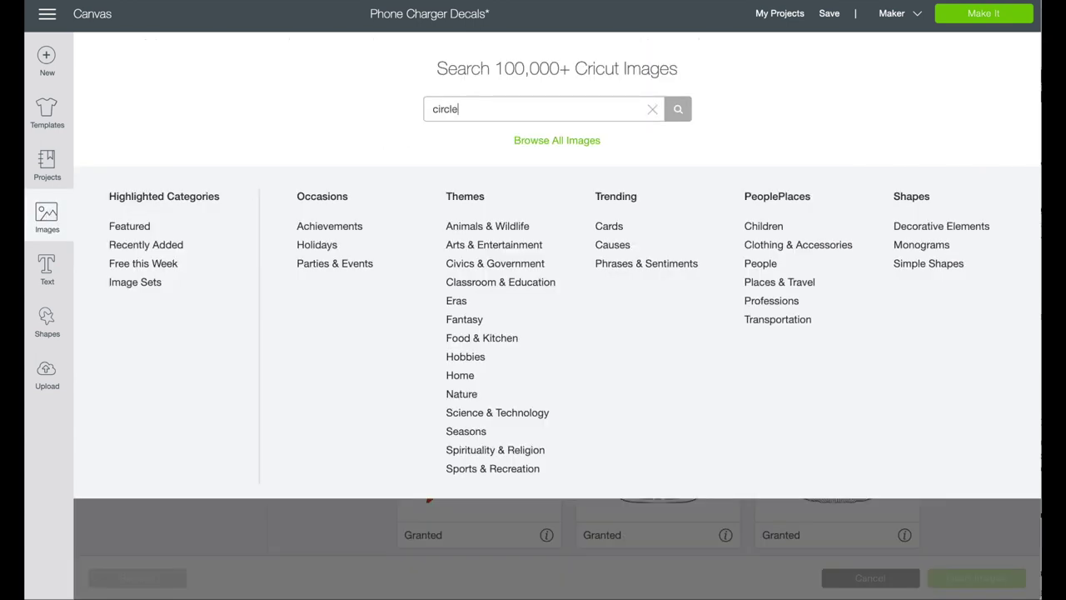
pyautogui.press('Return')
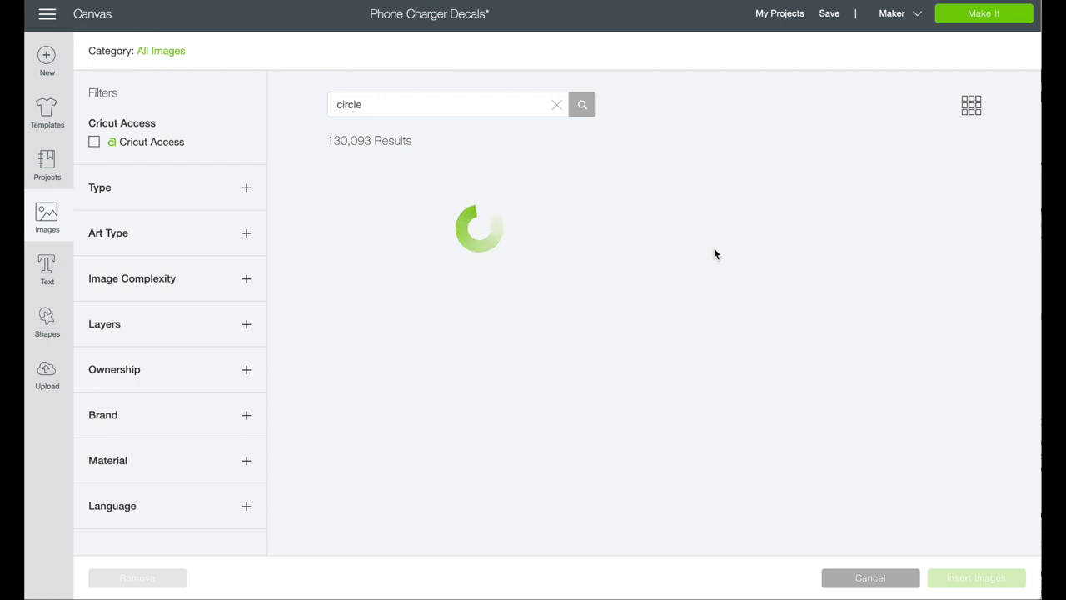
pyautogui.click(656, 266)
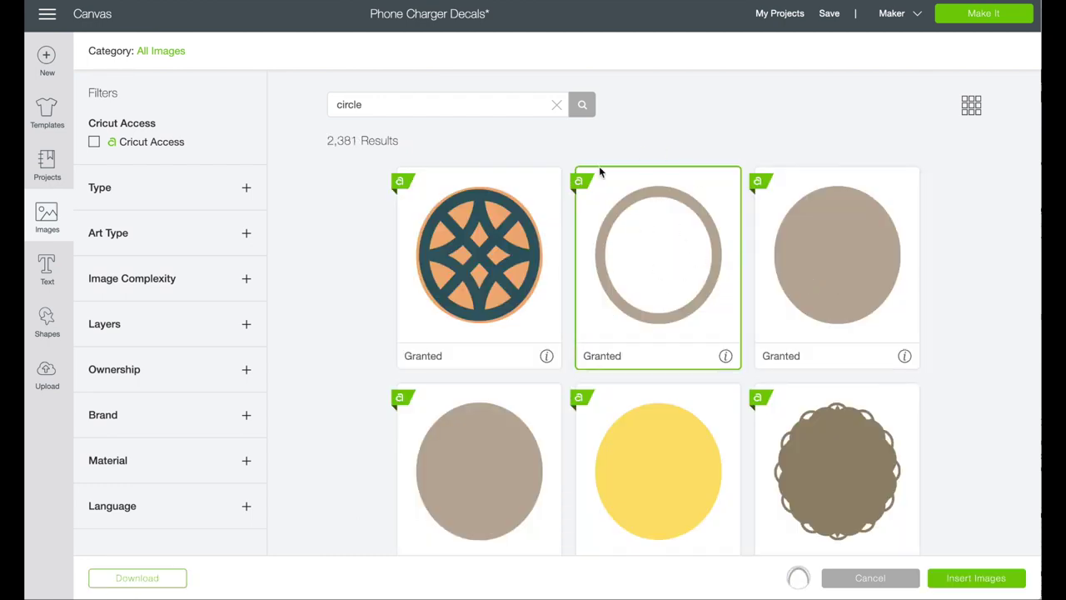
# - Also pick the red scalloped circle and insert both circle images onto the canvas
pyautogui.scroll(-7, 676, 467)
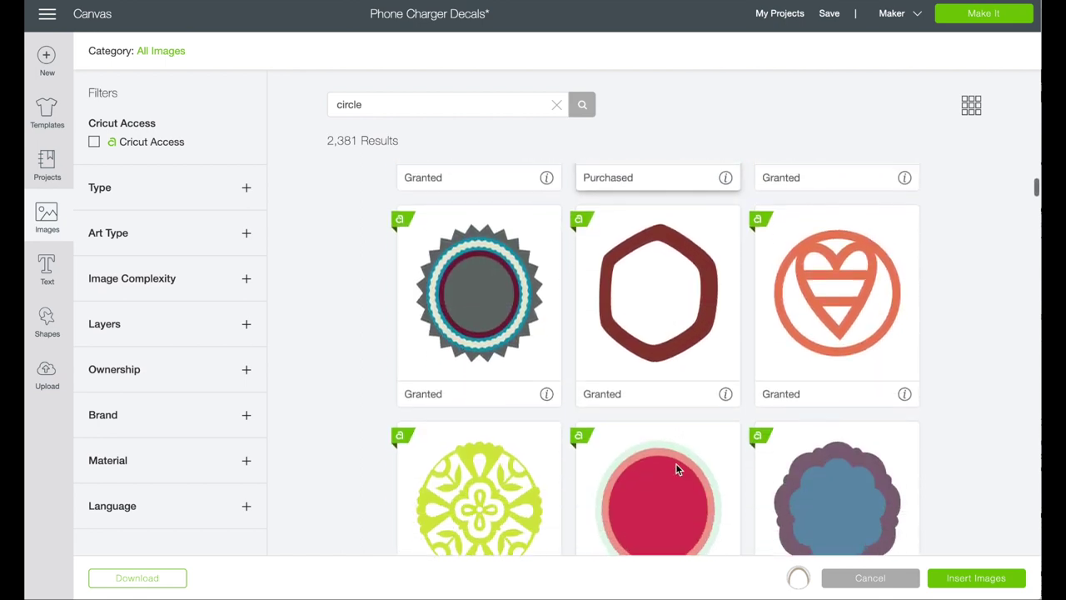
pyautogui.scroll(-5, 677, 470)
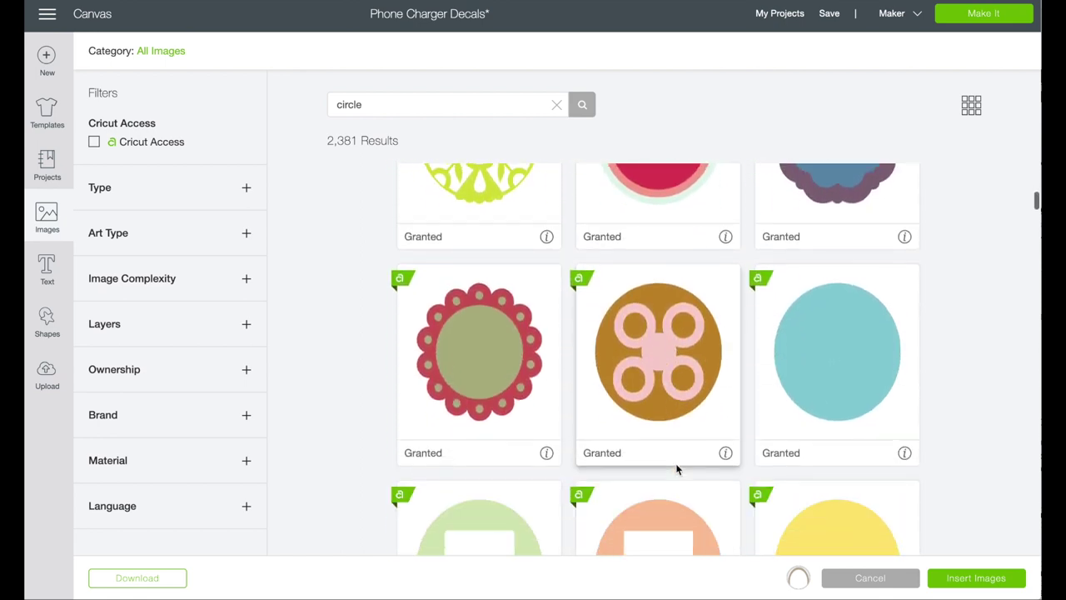
pyautogui.scroll(-5, 676, 466)
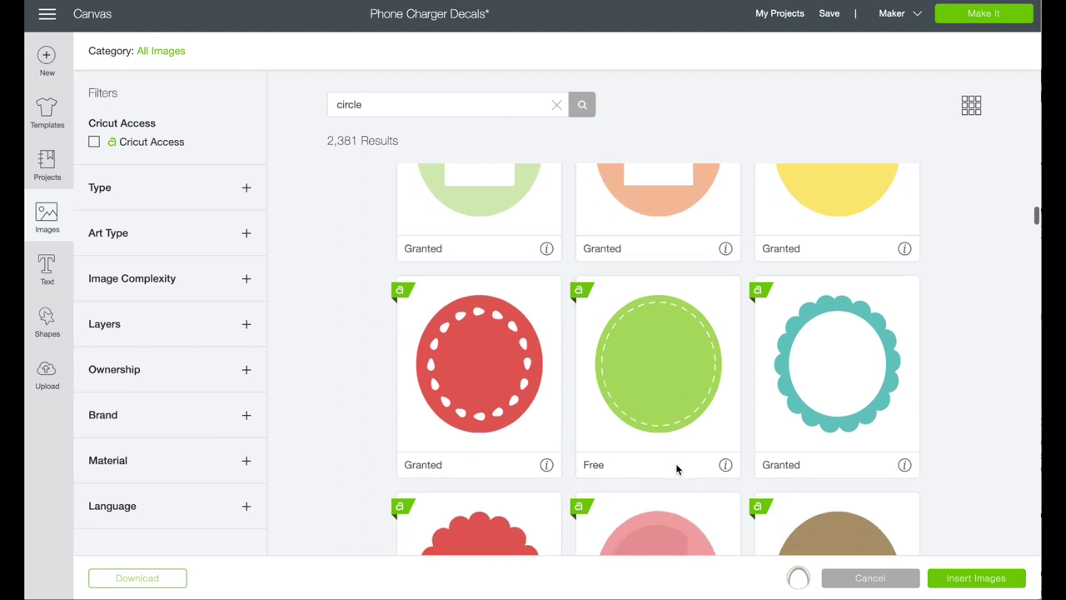
pyautogui.scroll(-5, 802, 404)
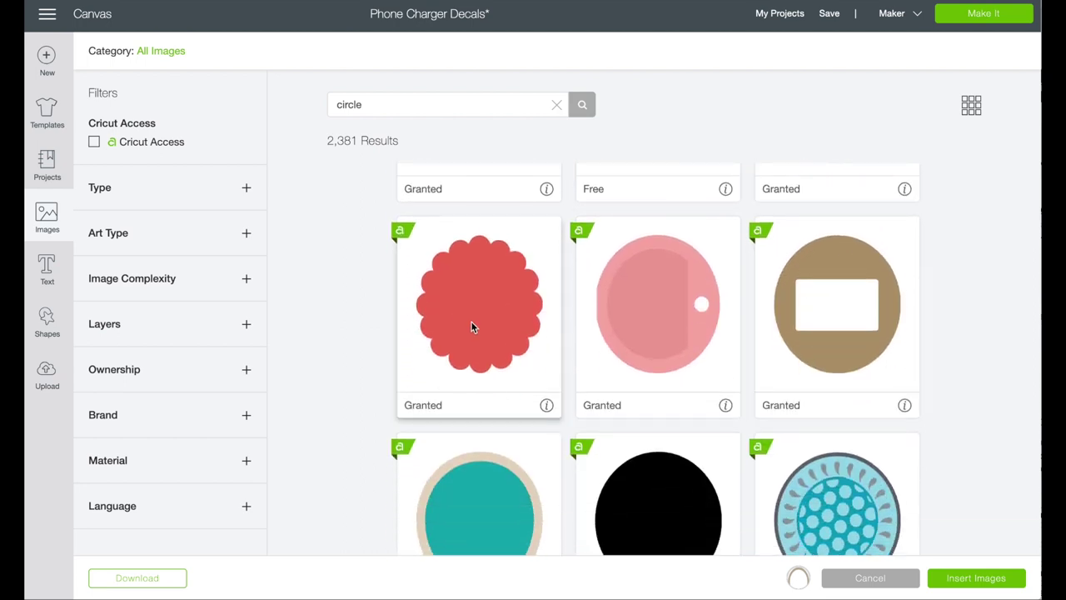
pyautogui.click(472, 327)
pyautogui.scroll(-10, 847, 497)
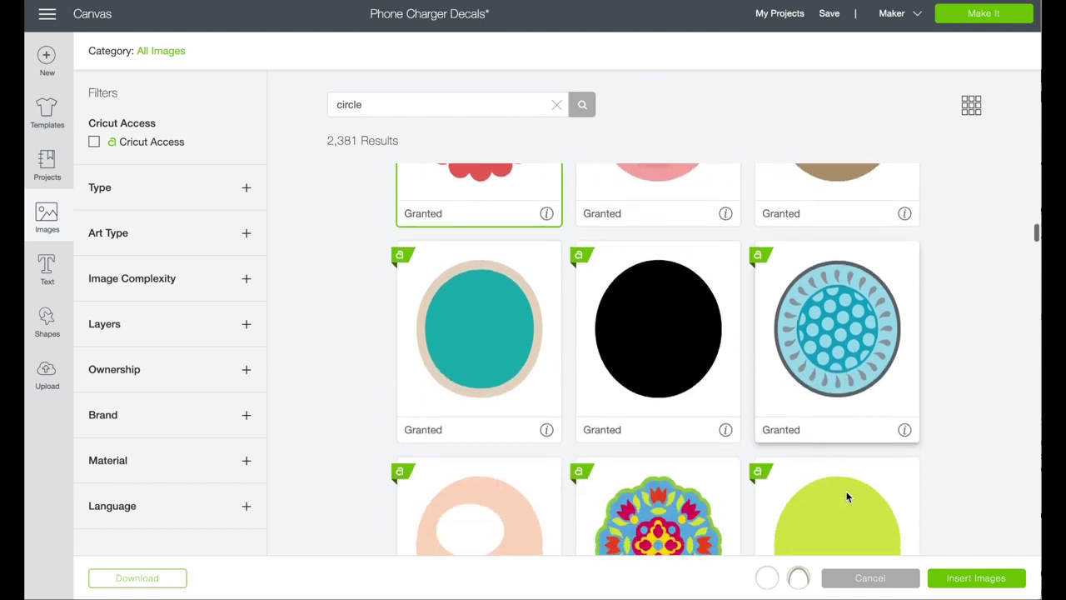
pyautogui.scroll(-8, 848, 496)
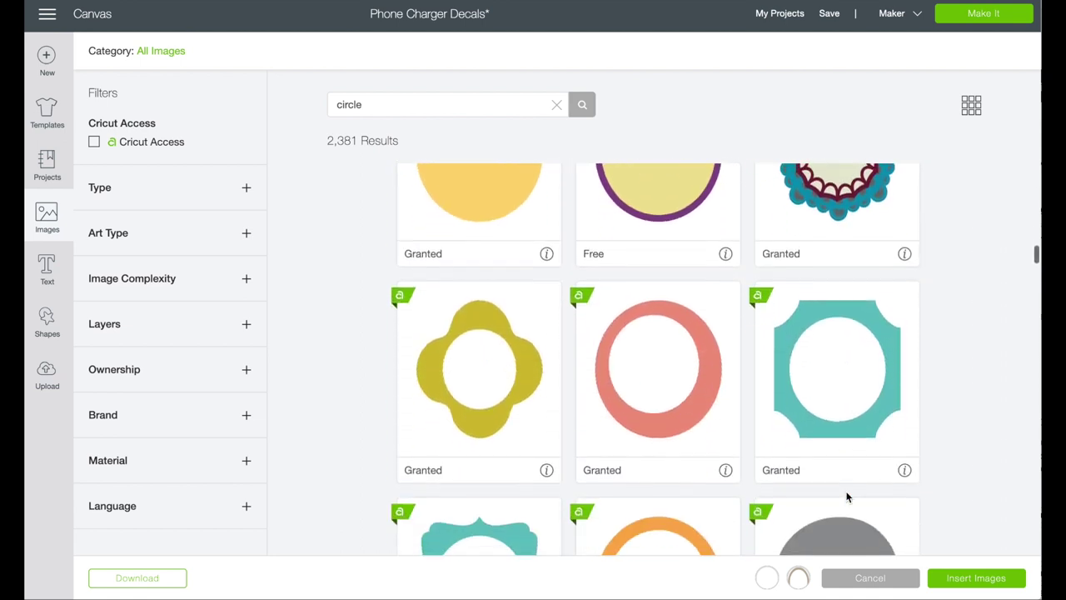
pyautogui.scroll(-1, 845, 497)
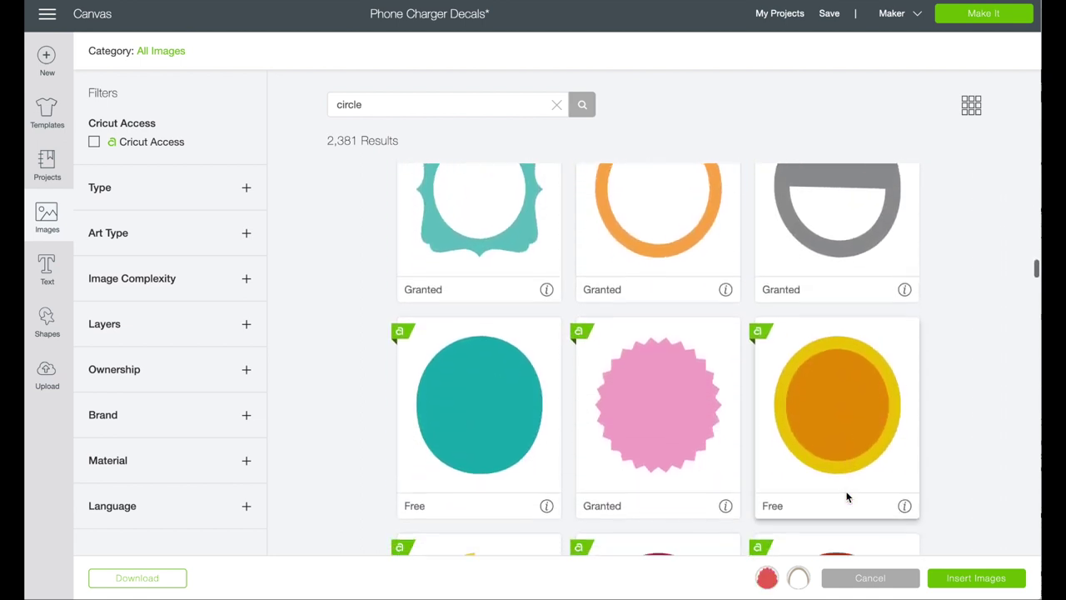
pyautogui.scroll(-10, 695, 443)
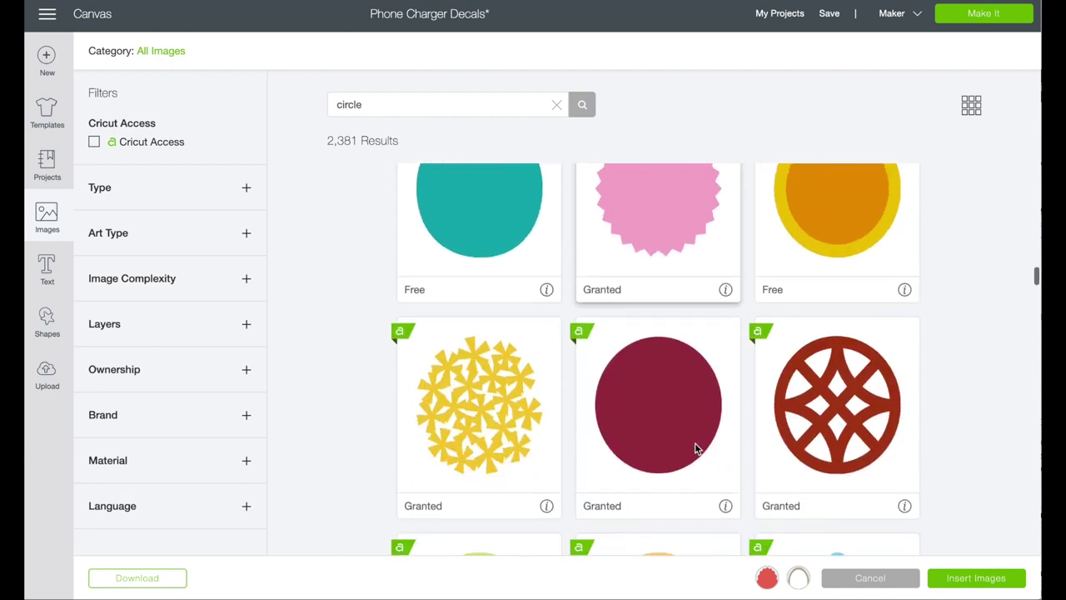
pyautogui.scroll(-8, 695, 442)
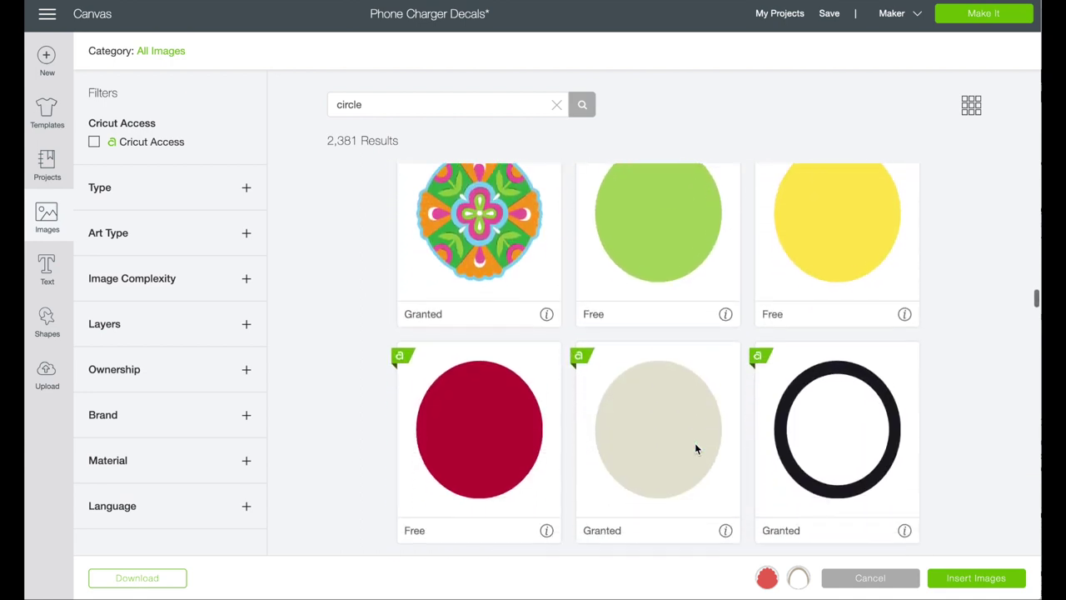
pyautogui.scroll(-3, 694, 442)
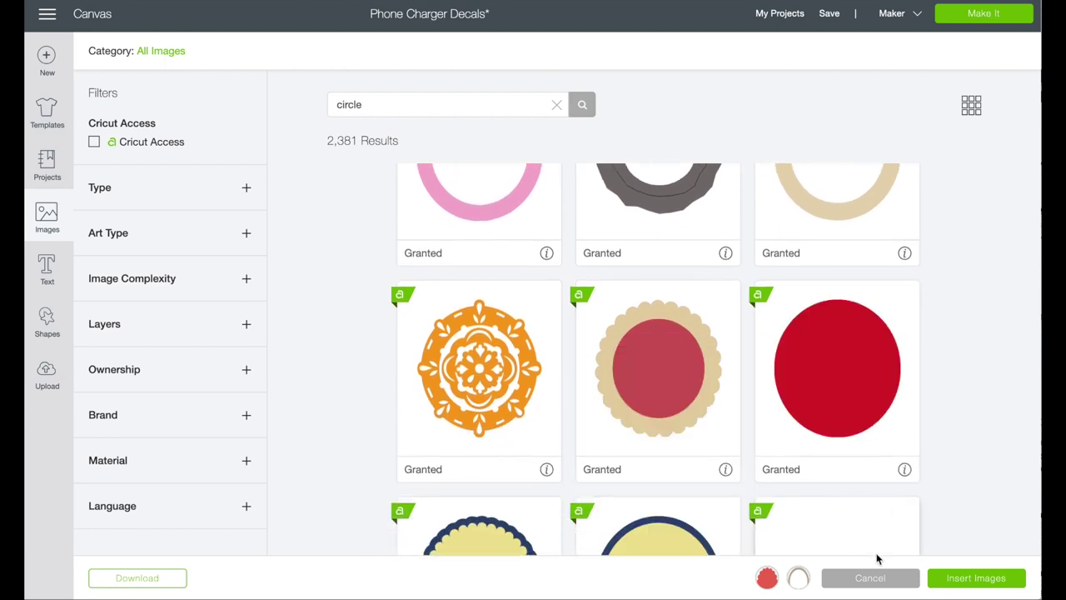
pyautogui.click(956, 578)
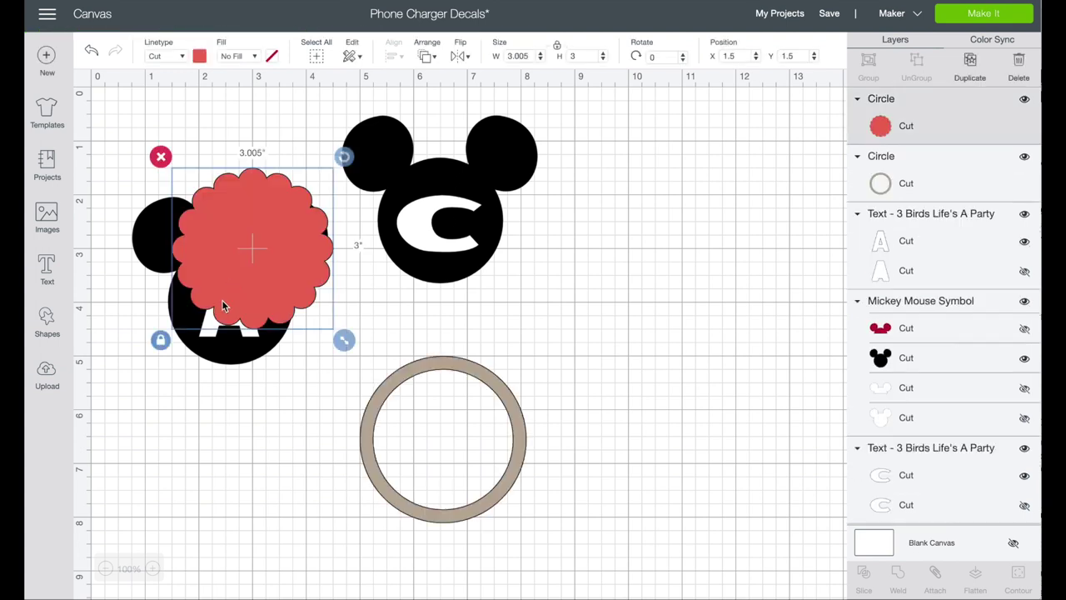
# - Place the scalloped circle below the A decal and the ring beside it under C
pyautogui.moveTo(293, 291); pyautogui.dragTo(317, 513)
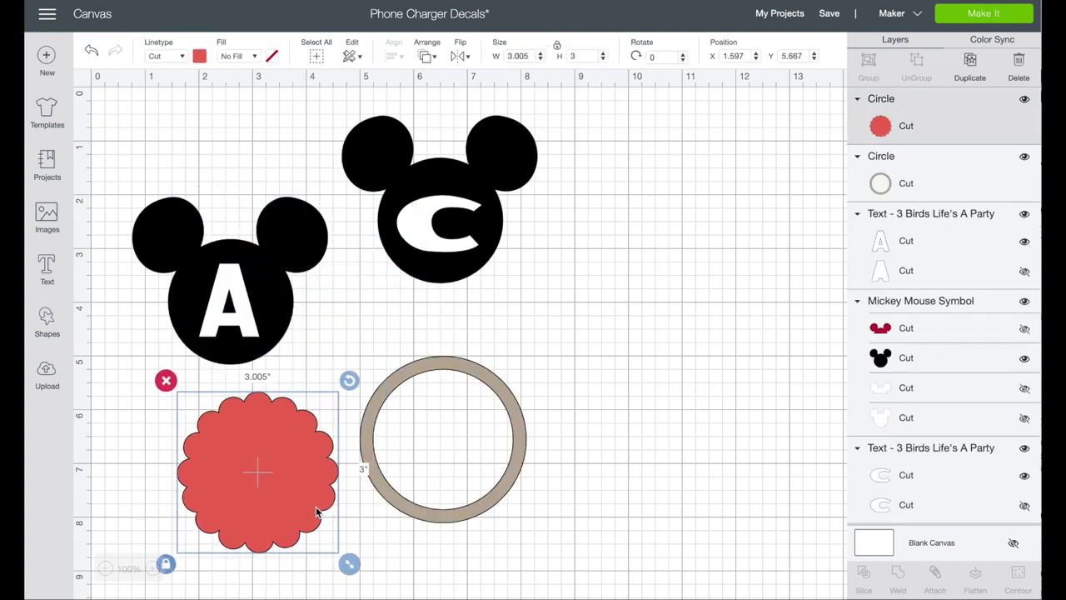
pyautogui.click(502, 389)
pyautogui.moveTo(502, 389); pyautogui.dragTo(518, 418)
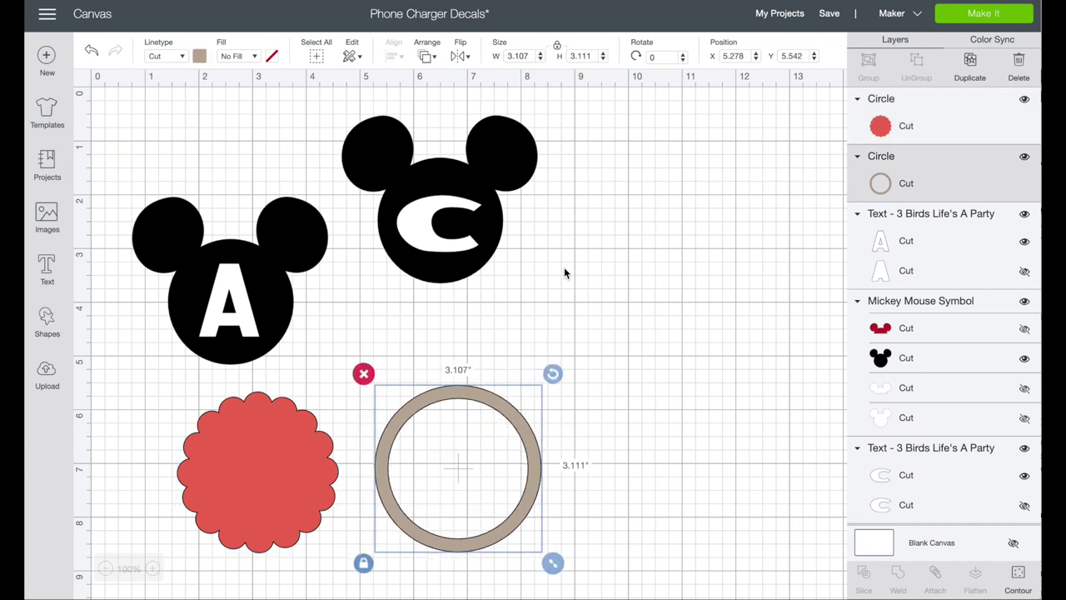
# - Recolour both the scalloped circle and the ring black
pyautogui.click(286, 509)
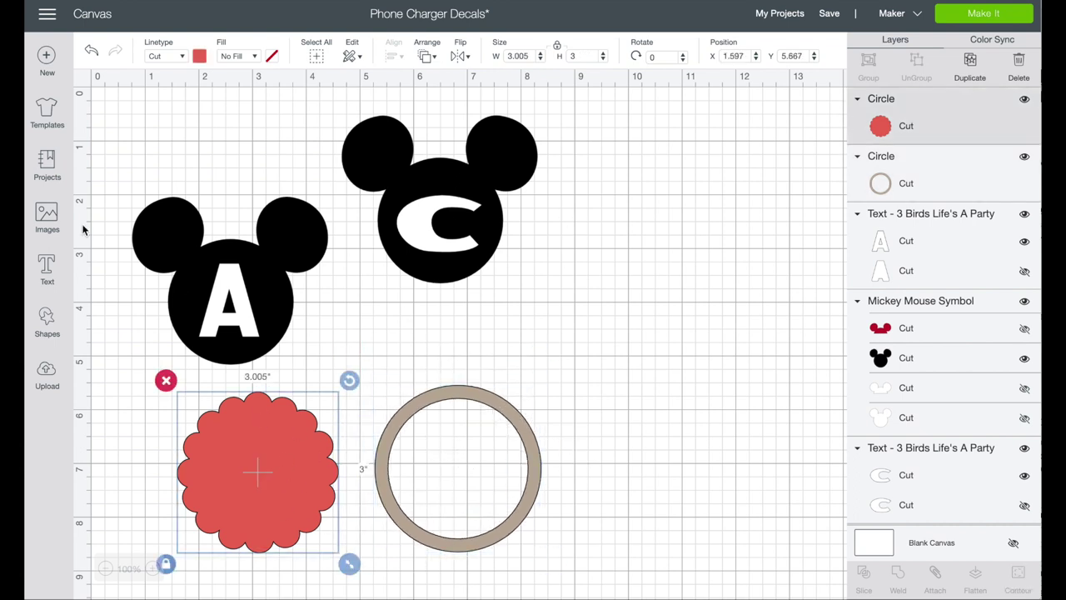
pyautogui.click(200, 57)
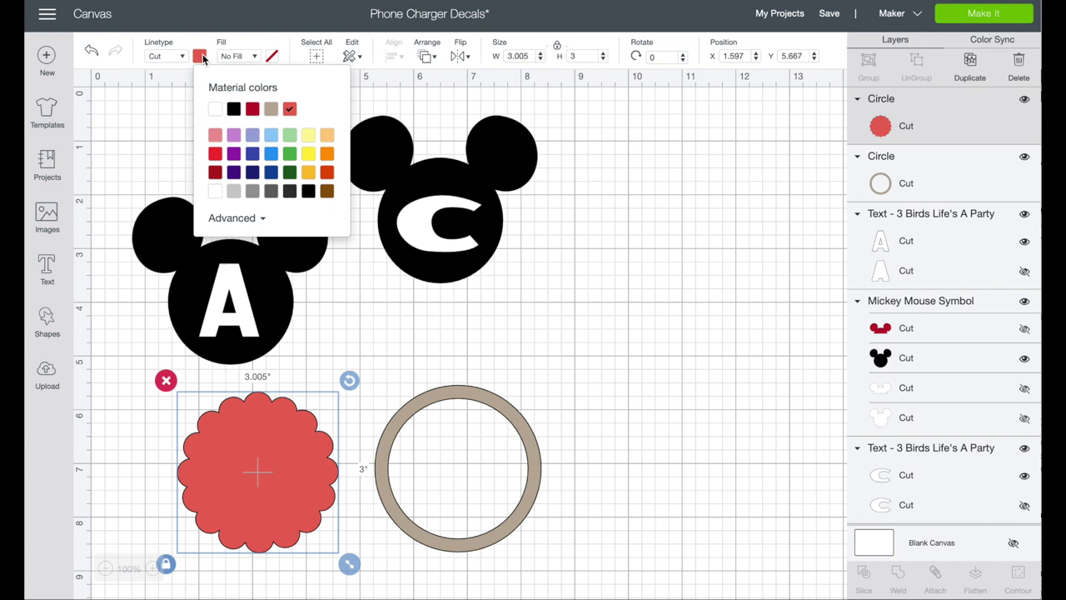
pyautogui.click(232, 110)
pyautogui.click(408, 416)
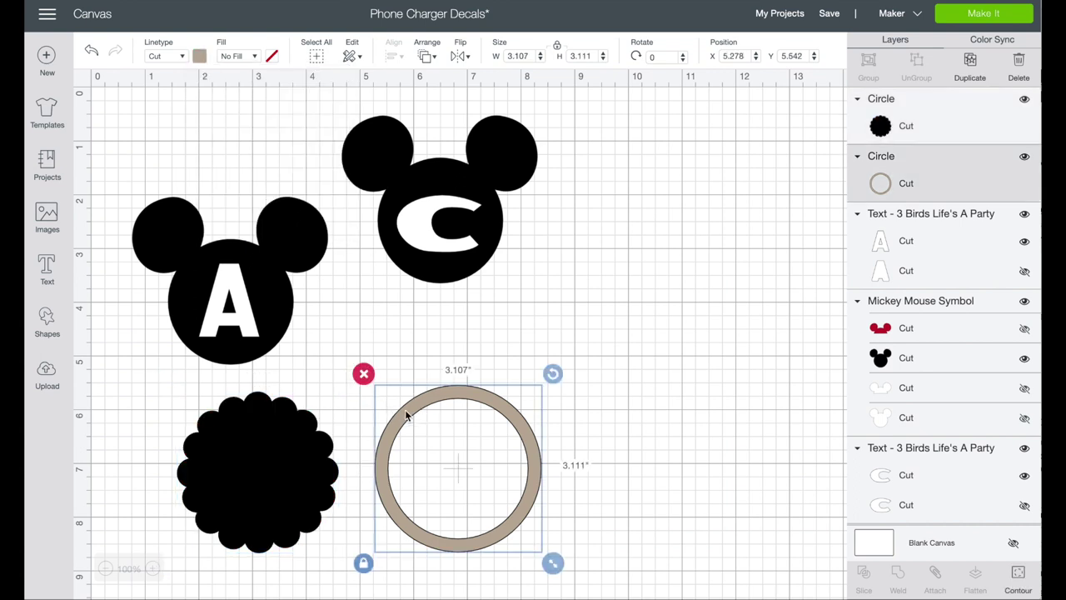
pyautogui.click(200, 55)
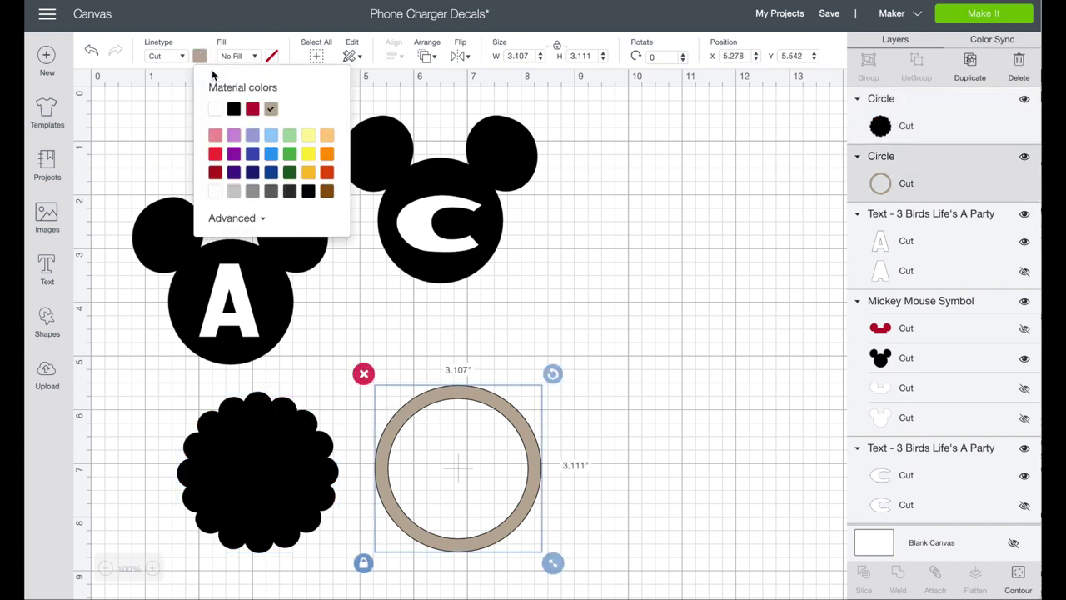
pyautogui.click(234, 110)
pyautogui.click(652, 459)
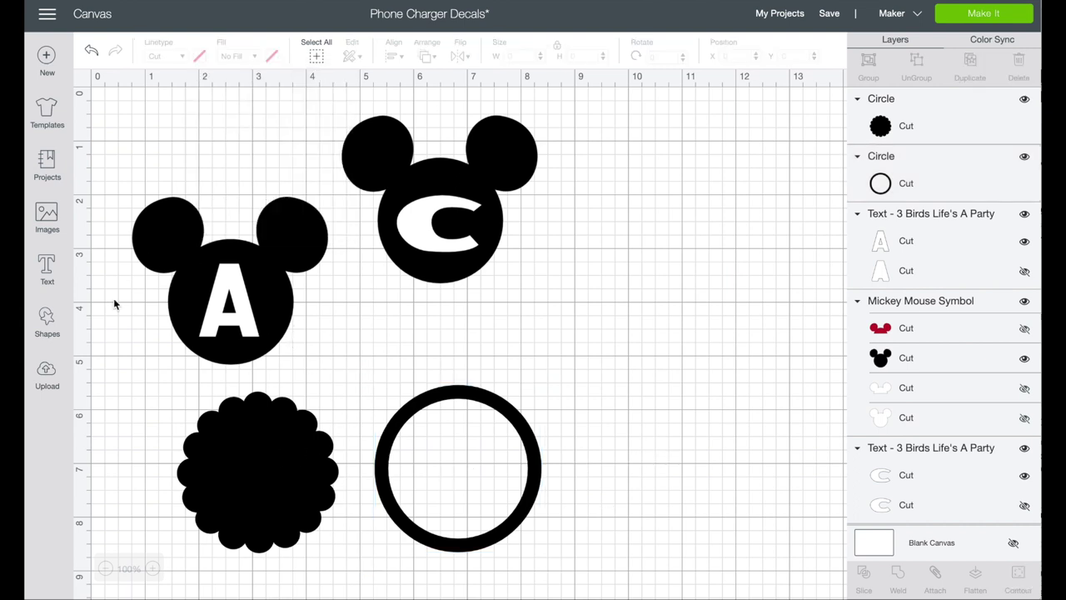
# - Slice the letter A out of its Mickey head and delete the two leftover A pieces
pyautogui.click(277, 304)
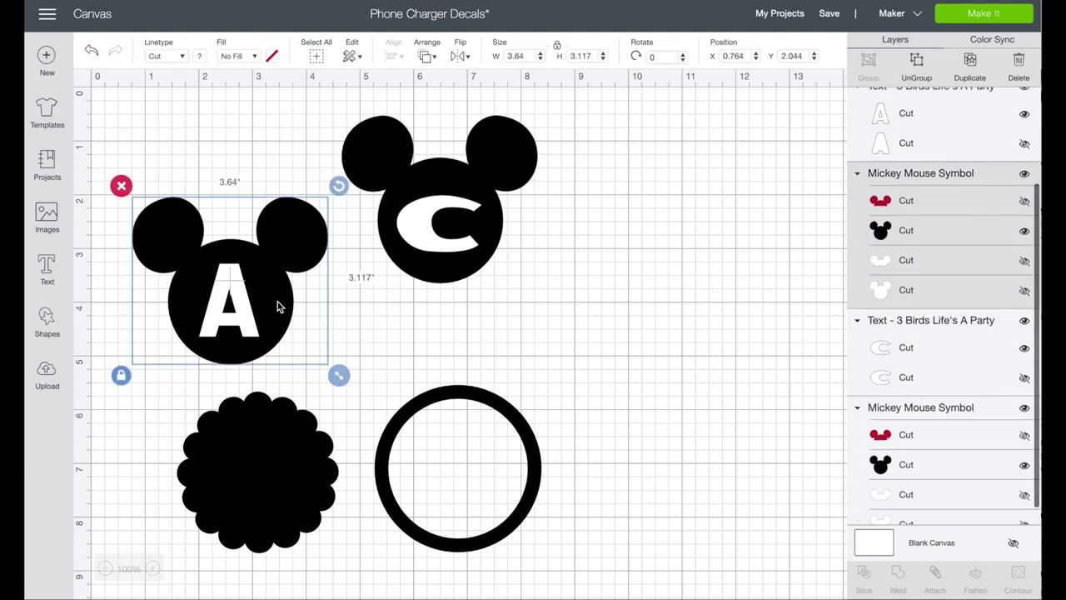
pyautogui.keyDown('shift'); pyautogui.click(245, 305); pyautogui.keyUp('shift')
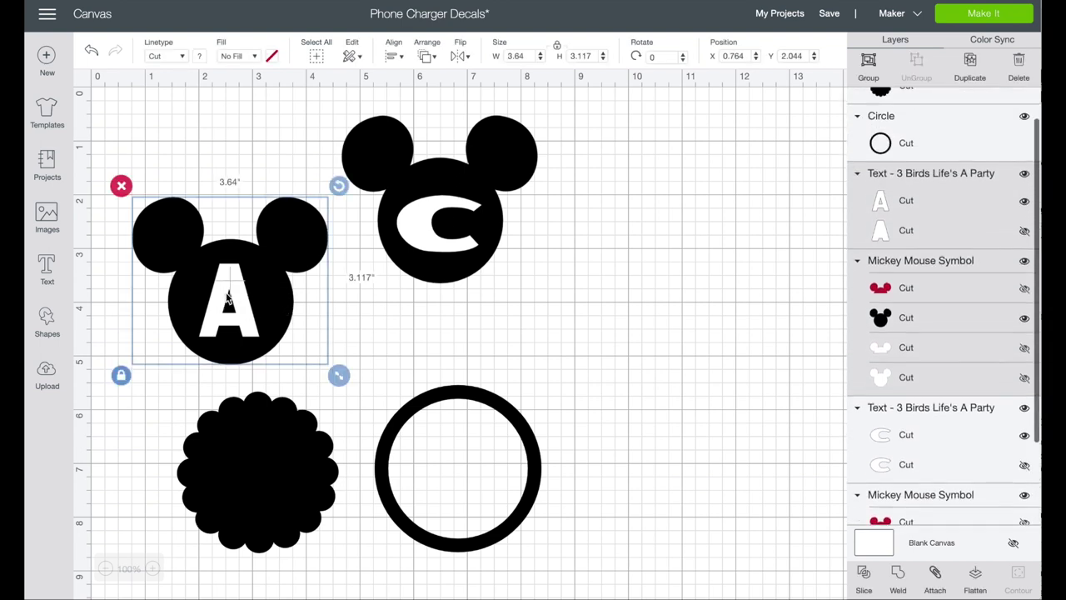
pyautogui.click(376, 317)
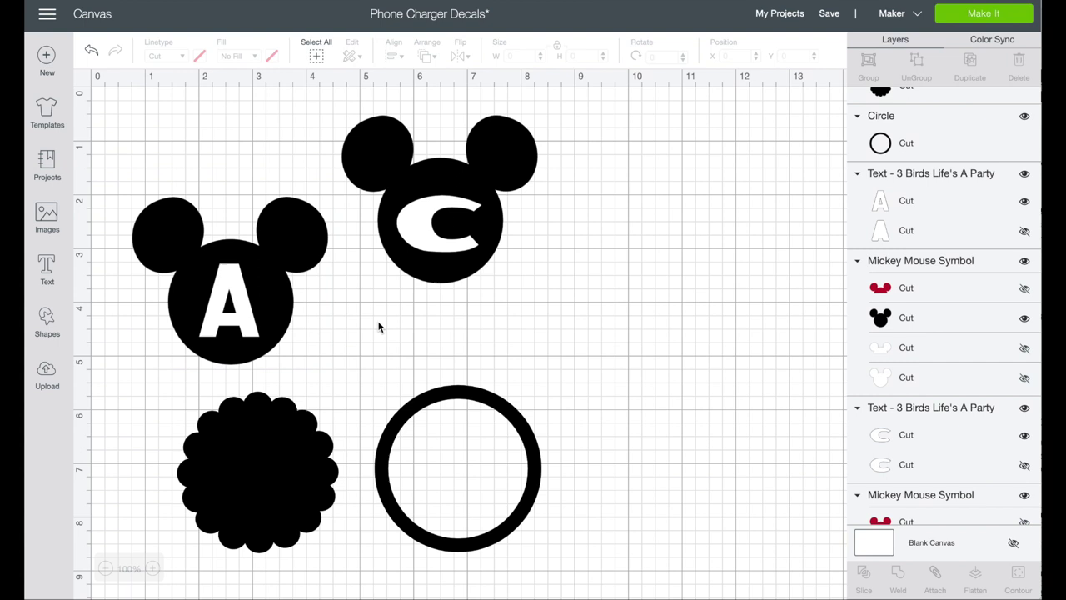
pyautogui.click(259, 314)
pyautogui.keyDown('shift'); pyautogui.click(280, 305); pyautogui.keyUp('shift')
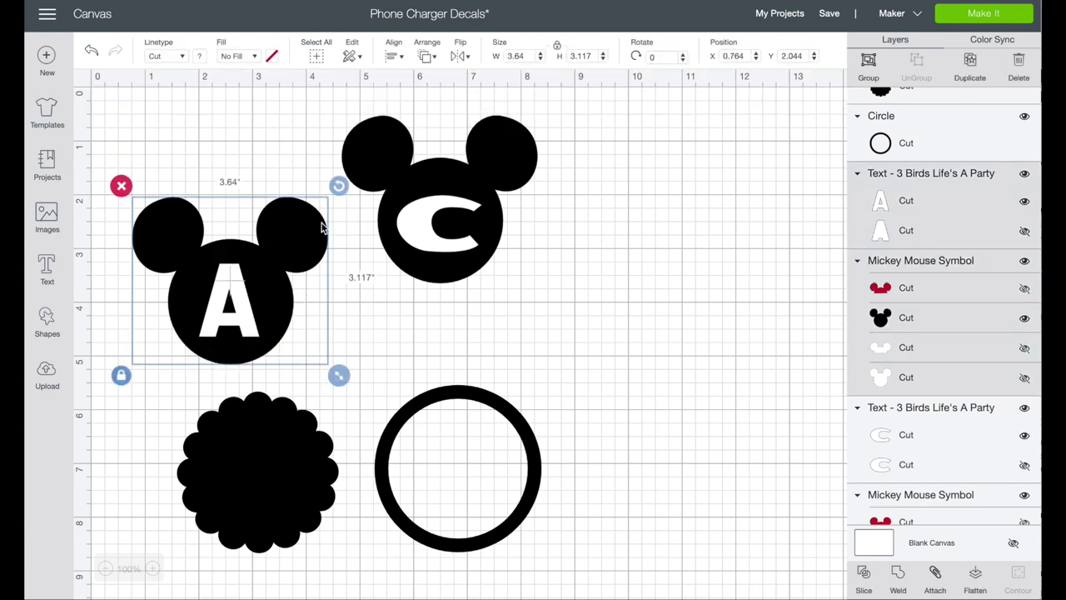
pyautogui.click(864, 579)
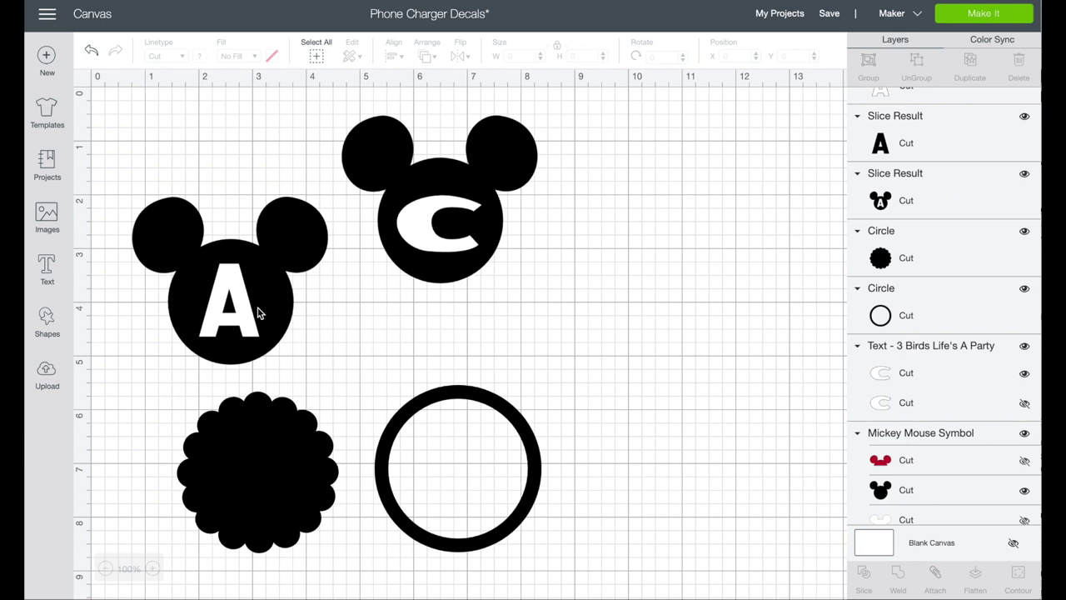
pyautogui.click(916, 145)
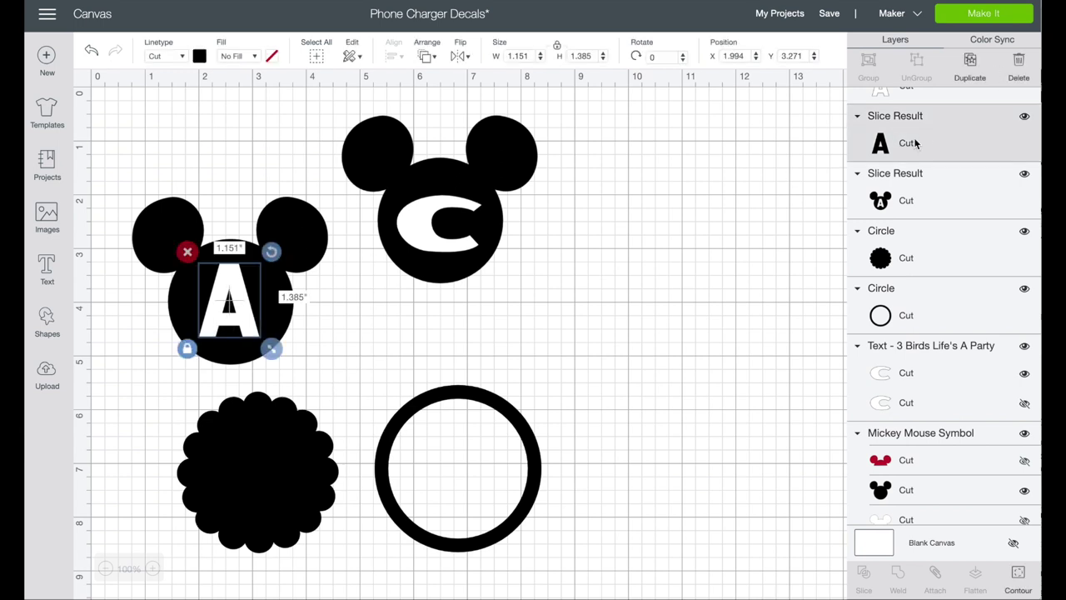
pyautogui.scroll(1, 946, 125)
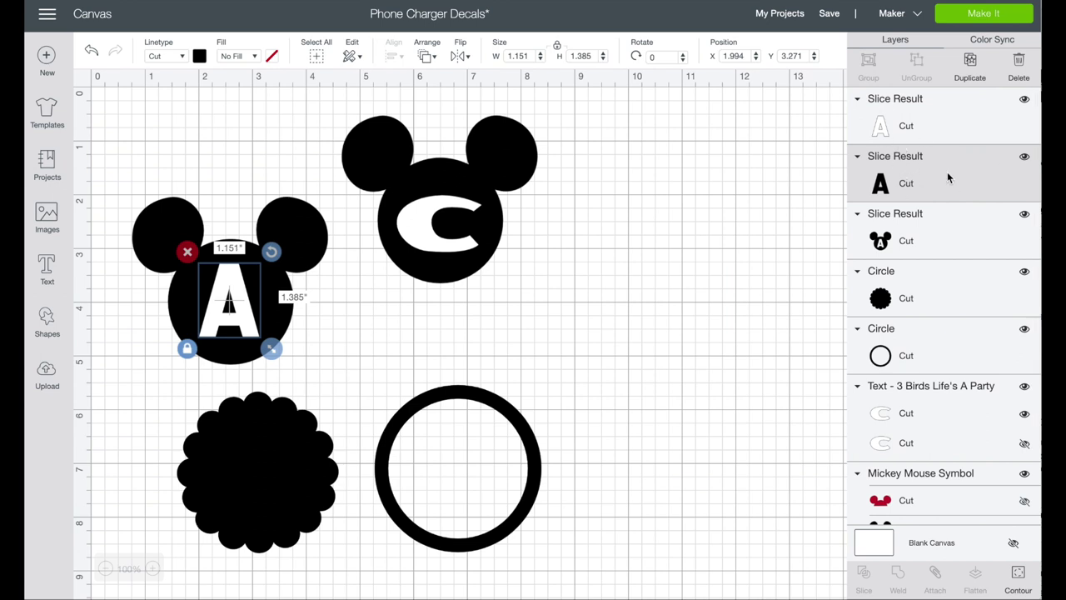
pyautogui.press('Delete')
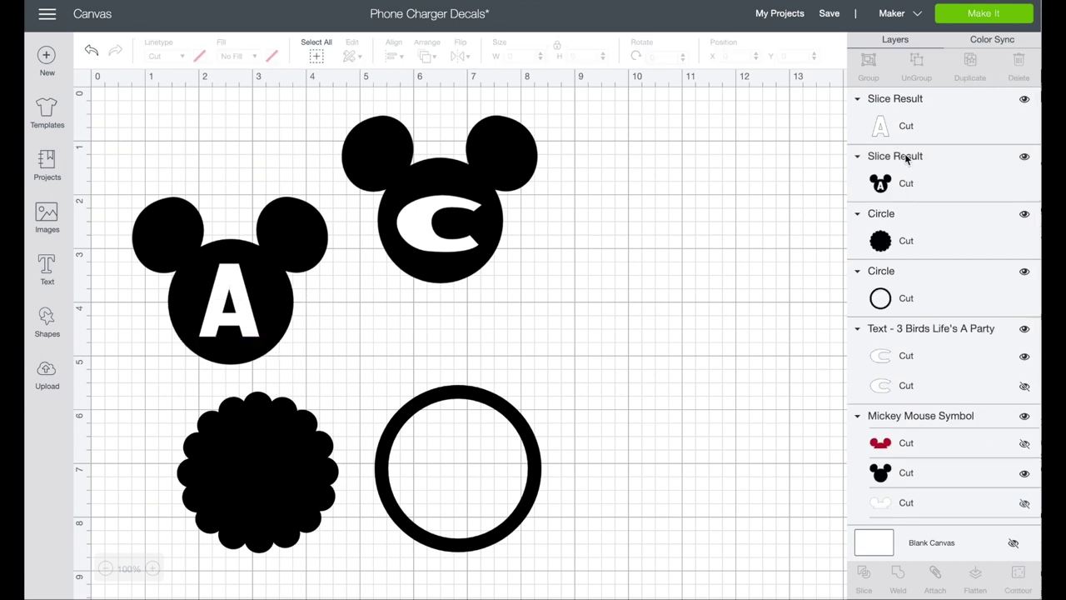
pyautogui.click(904, 126)
pyautogui.press('Delete')
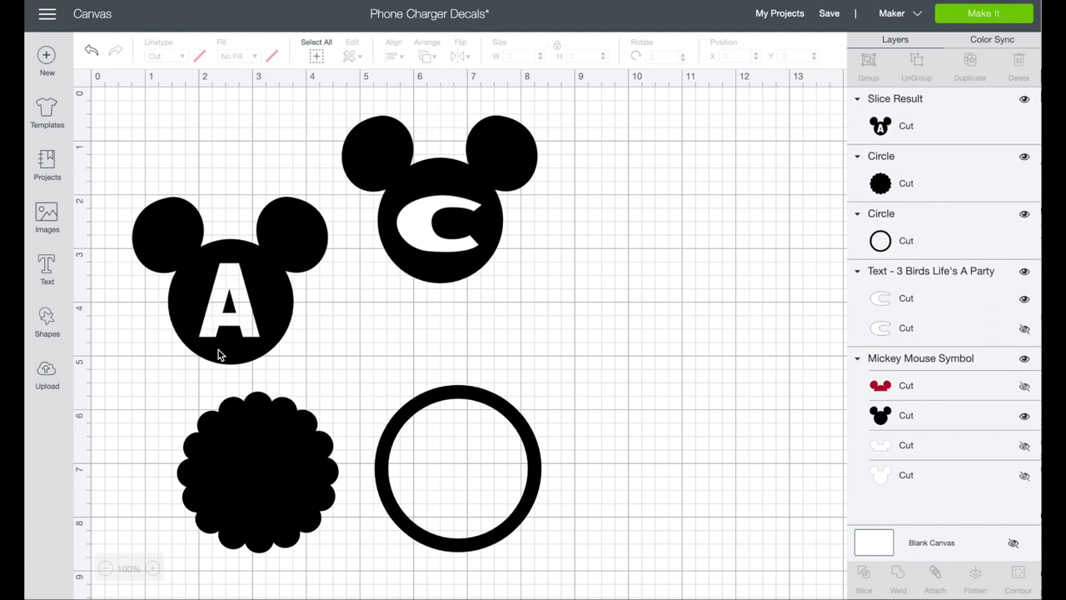
# - Slice the letter C out of its Mickey head, delete leftovers, and move the scalloped circle beside C
pyautogui.click(469, 186)
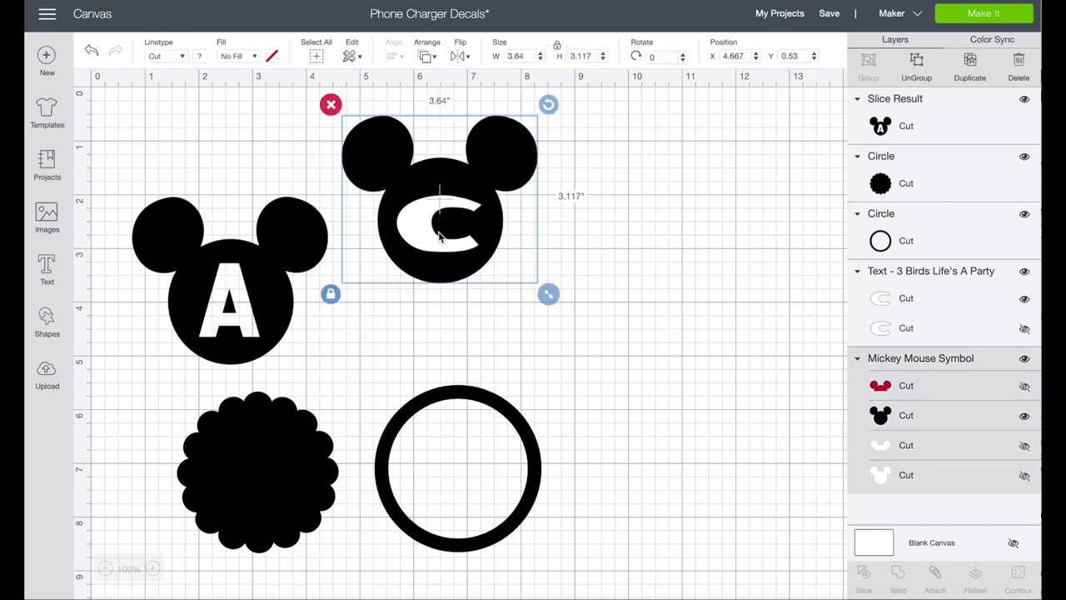
pyautogui.click(553, 232)
pyautogui.click(409, 225)
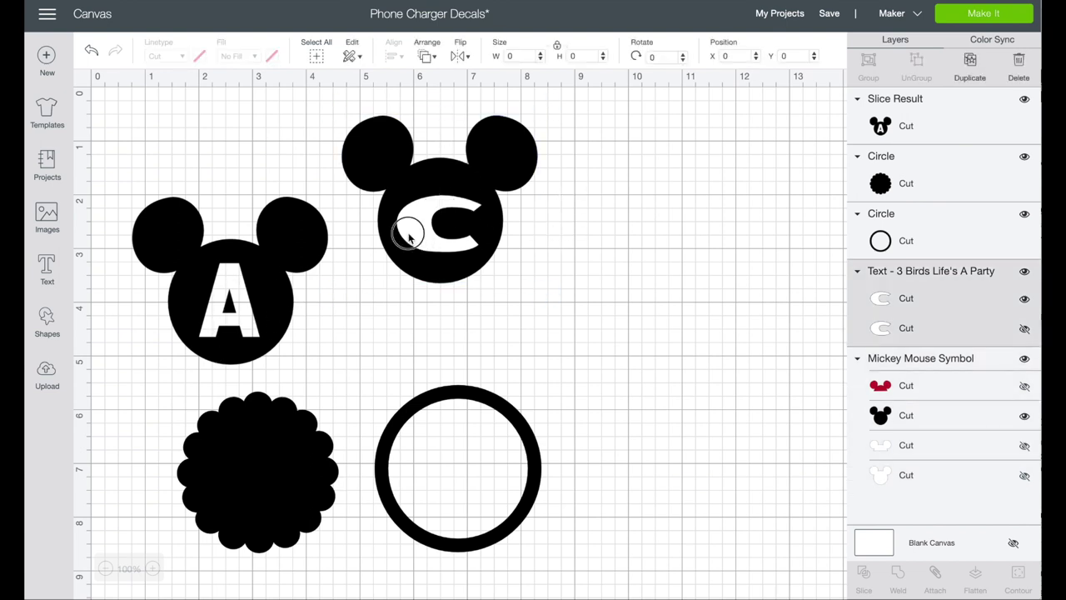
pyautogui.keyDown('shift'); pyautogui.click(503, 160); pyautogui.keyUp('shift')
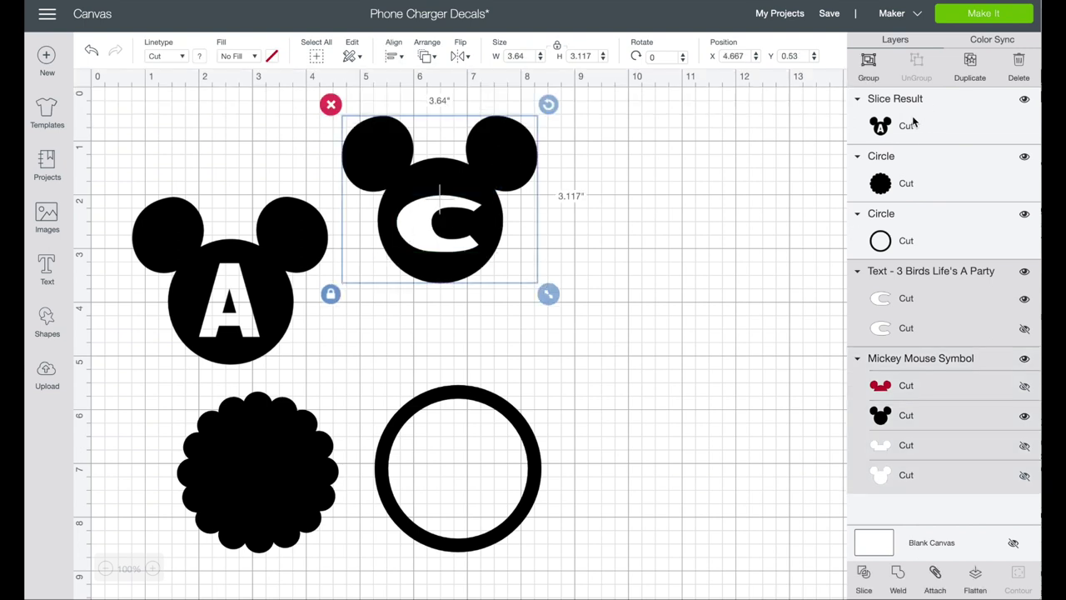
pyautogui.click(864, 583)
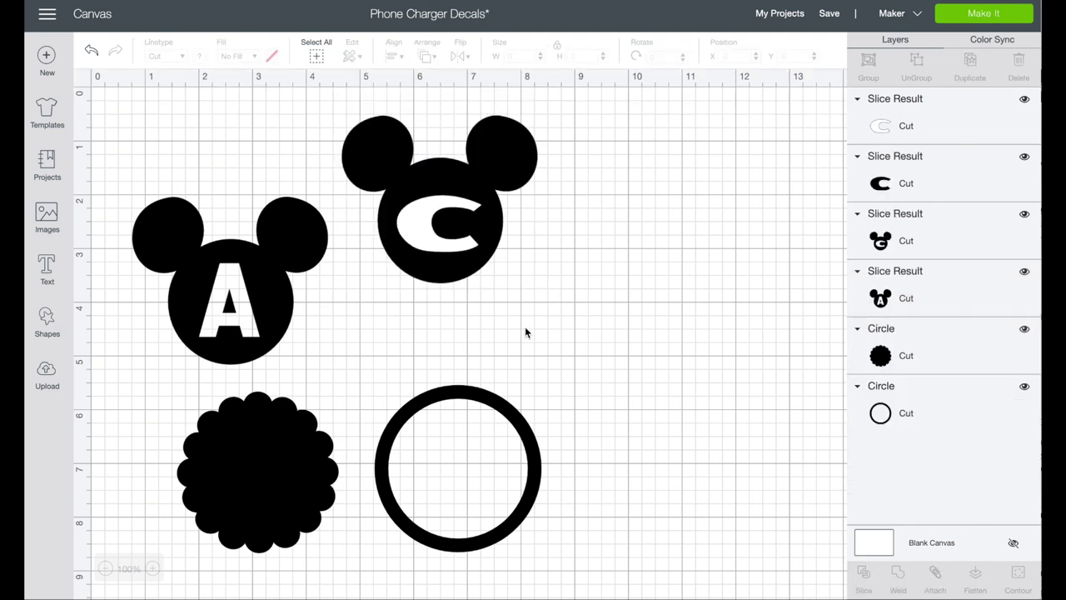
pyautogui.click(923, 180)
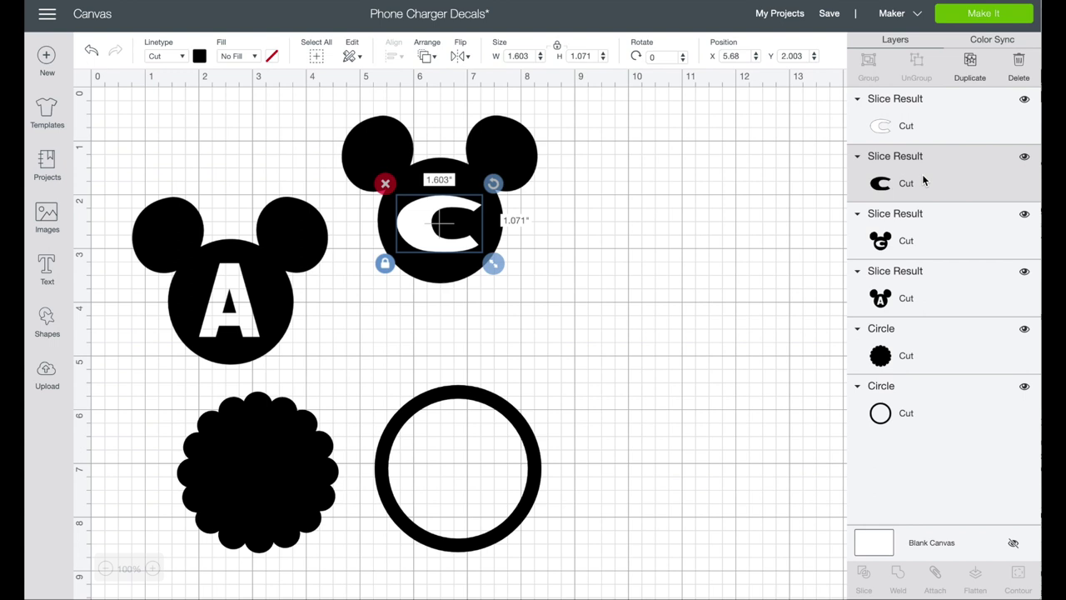
pyautogui.press('Delete')
pyautogui.click(906, 125)
pyautogui.press('Delete')
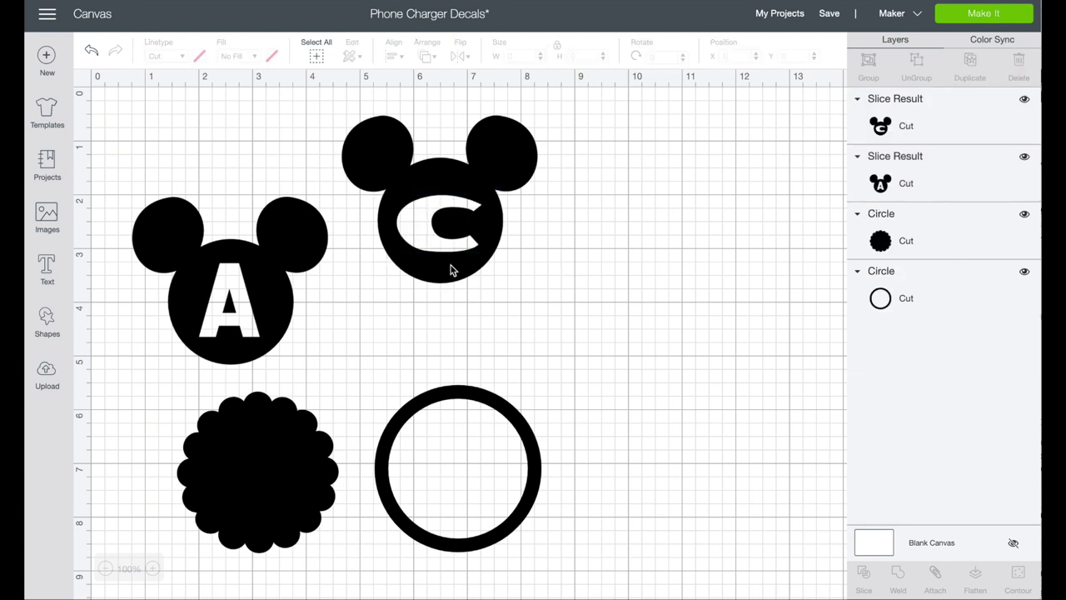
pyautogui.moveTo(276, 464); pyautogui.dragTo(600, 300)
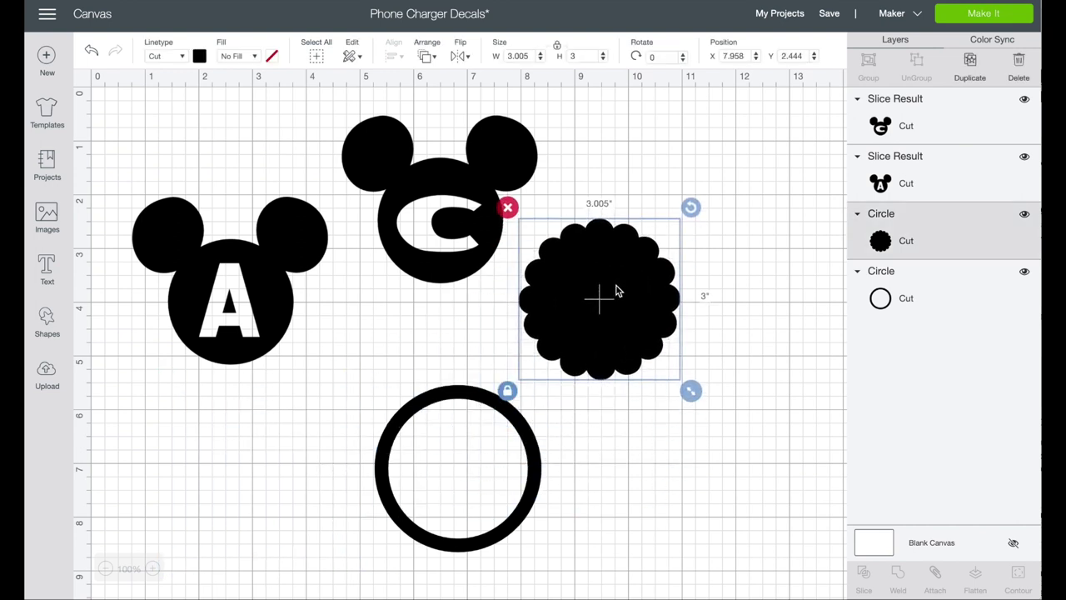
# - Add a text box with the letter K in the Friday font
pyautogui.click(47, 266)
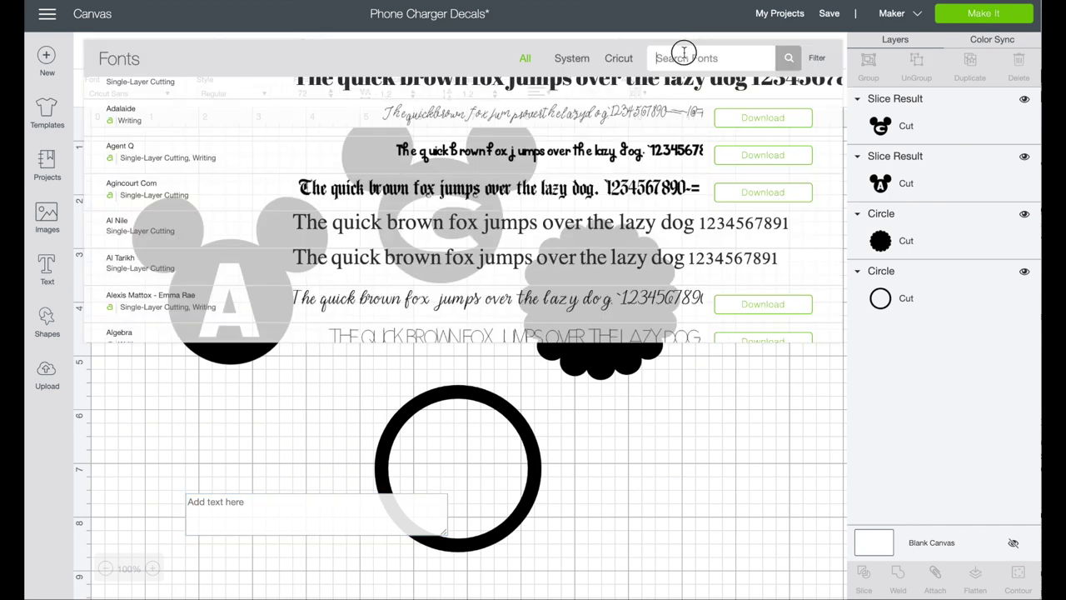
pyautogui.write('friday')
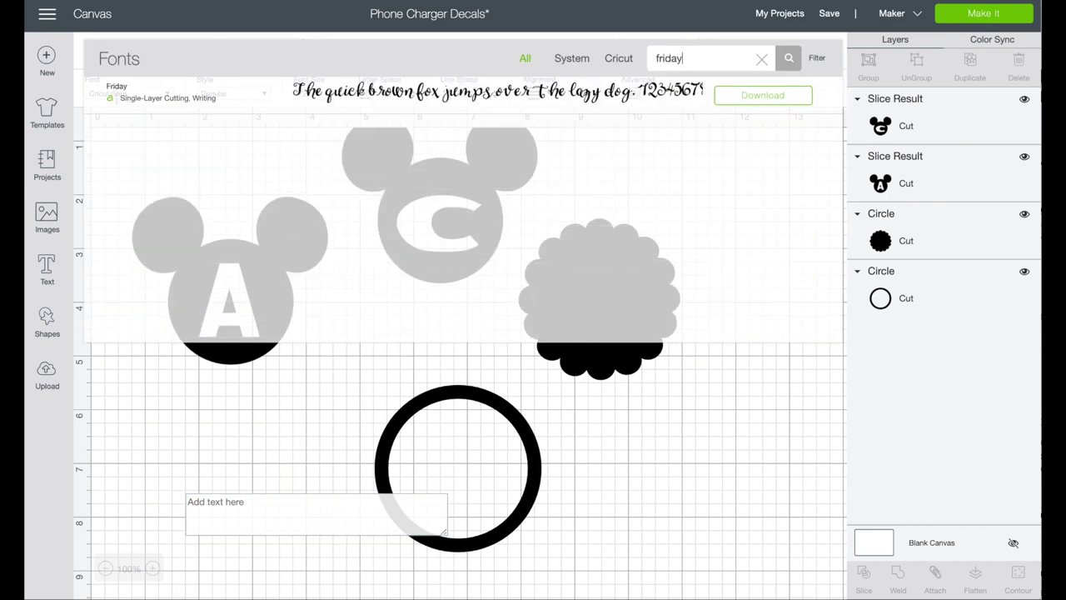
pyautogui.click(610, 92)
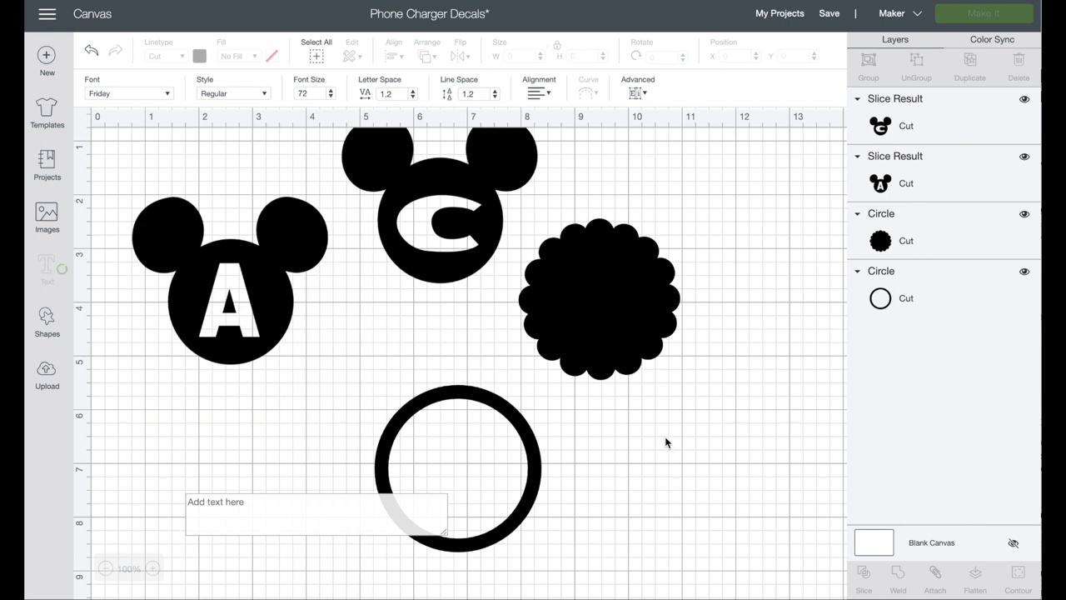
pyautogui.click(308, 514)
pyautogui.write('K')
pyautogui.press('Return')
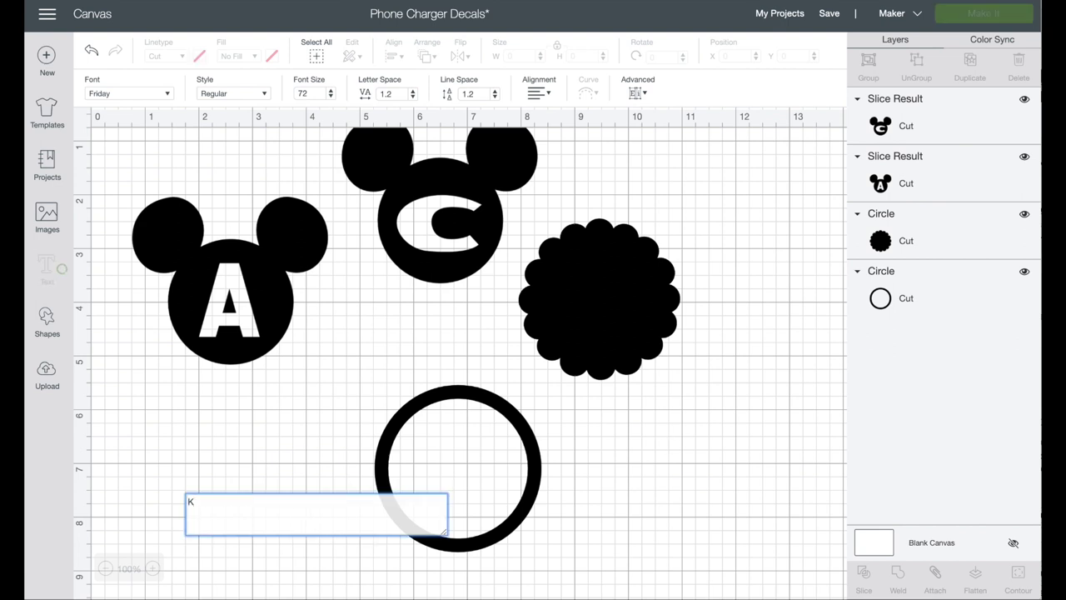
pyautogui.click(635, 456)
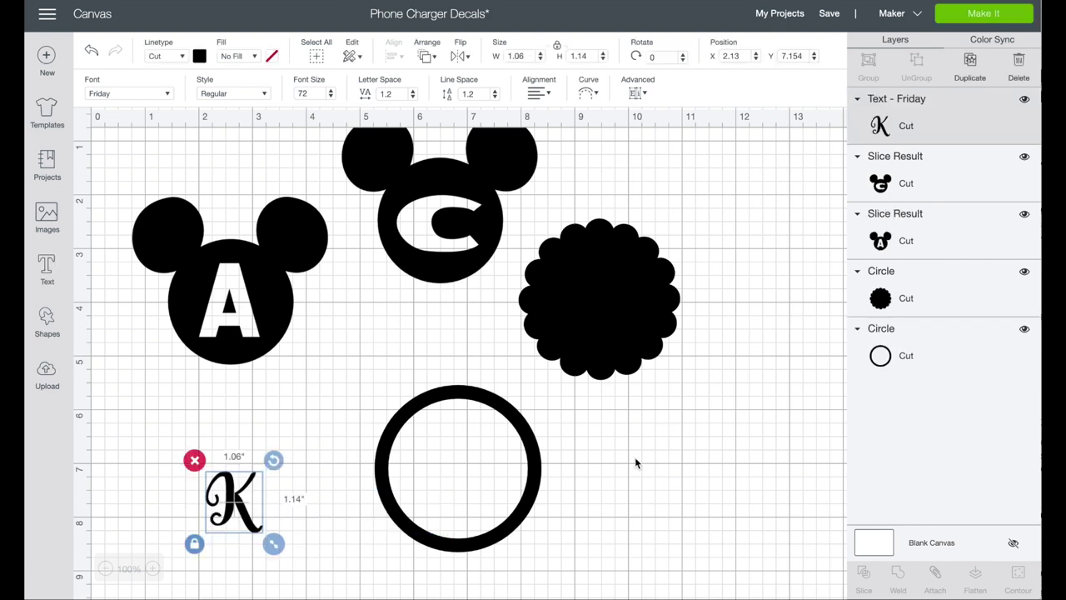
# - Make the K white, enlarge it to about 1.7 in, and centre it on the scalloped circle
pyautogui.moveTo(238, 509); pyautogui.dragTo(604, 302)
pyautogui.click(199, 56)
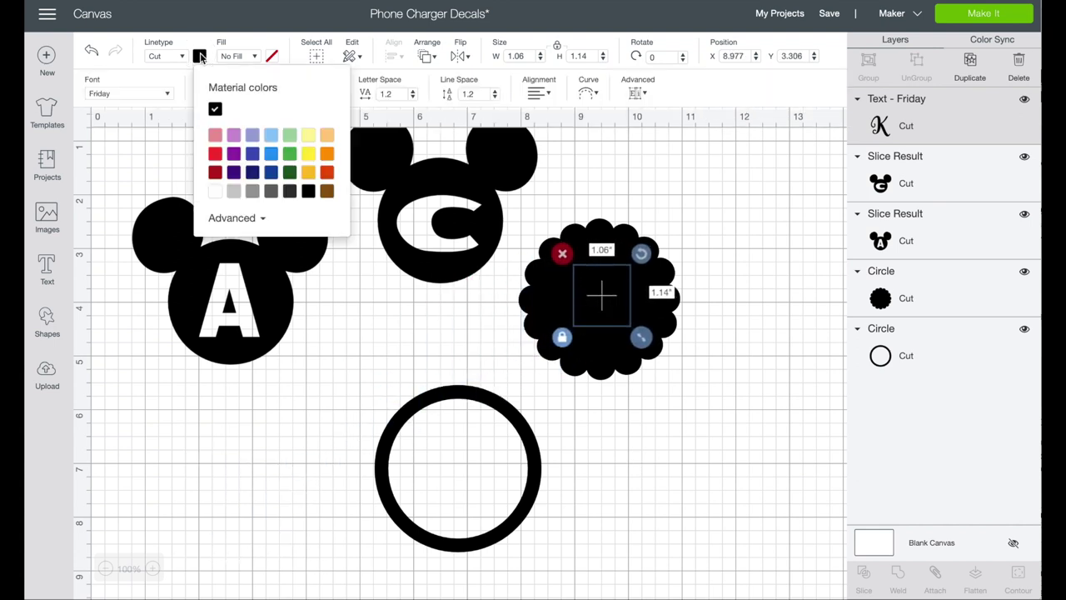
pyautogui.click(215, 192)
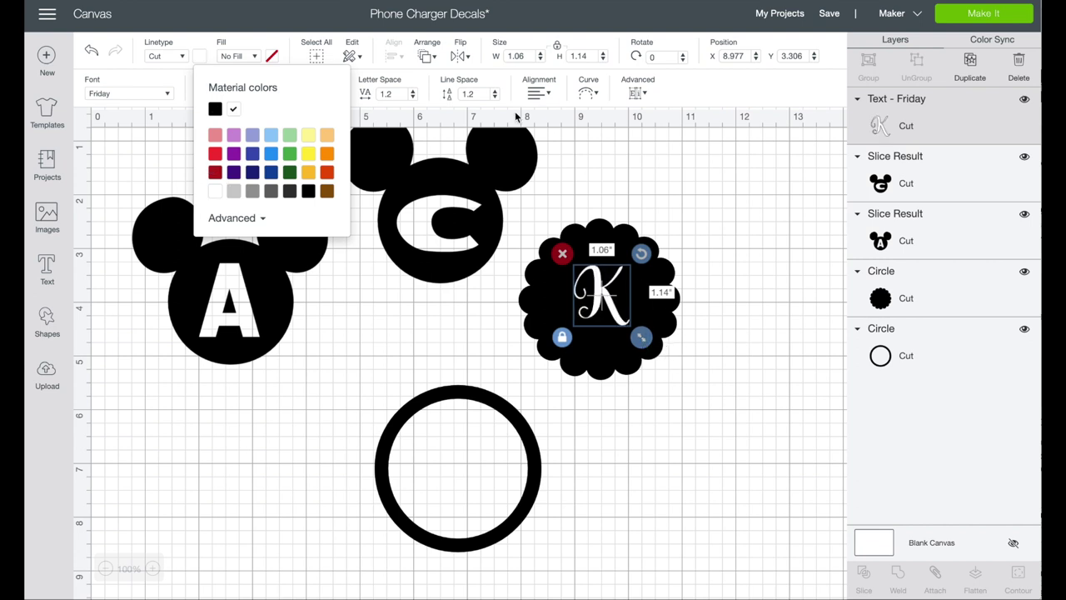
pyautogui.moveTo(641, 337); pyautogui.dragTo(678, 374)
pyautogui.moveTo(631, 332); pyautogui.dragTo(615, 312)
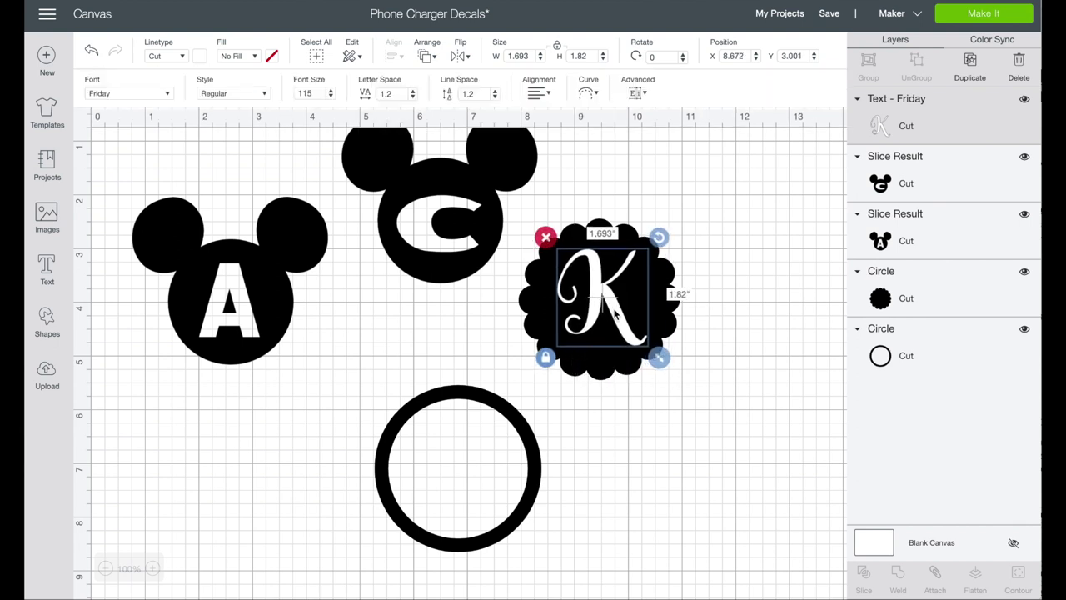
pyautogui.click(729, 367)
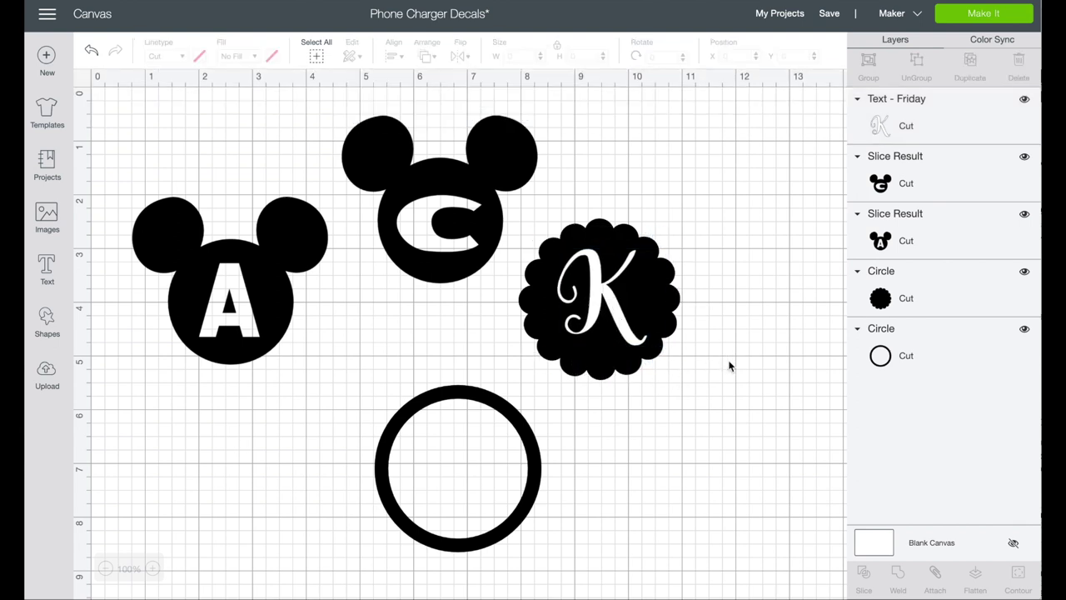
# - Slice the K out of the scalloped circle and delete the two leftover K pieces
pyautogui.click(609, 306)
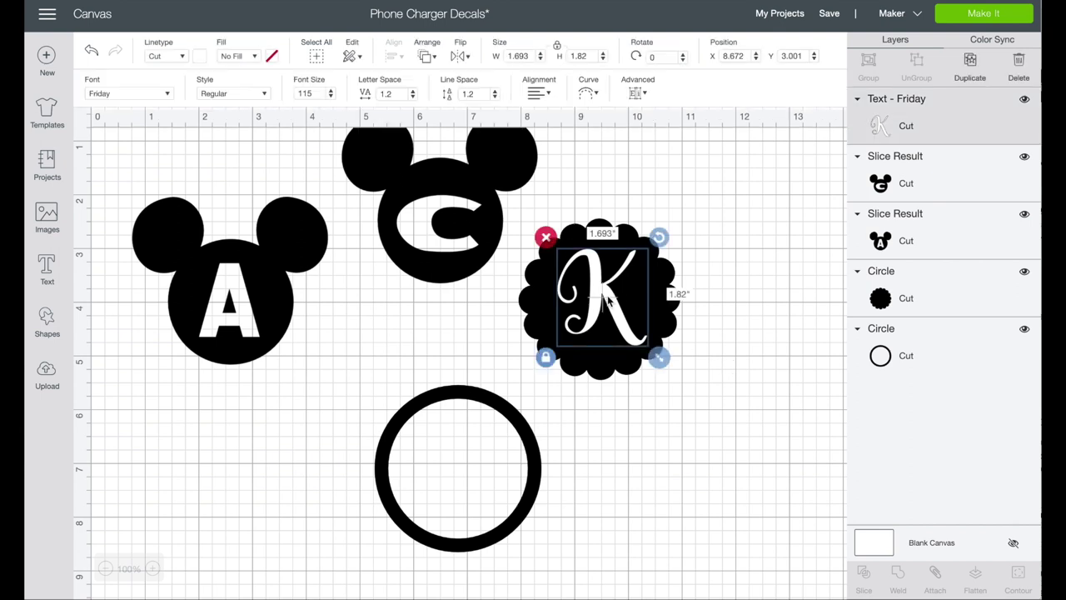
pyautogui.click(600, 369)
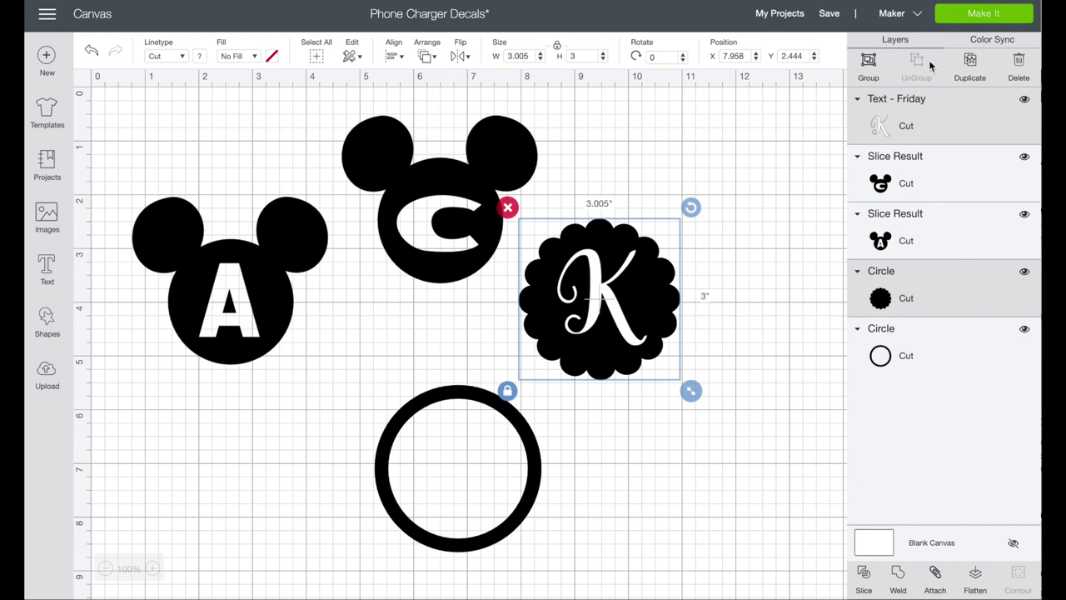
pyautogui.click(866, 582)
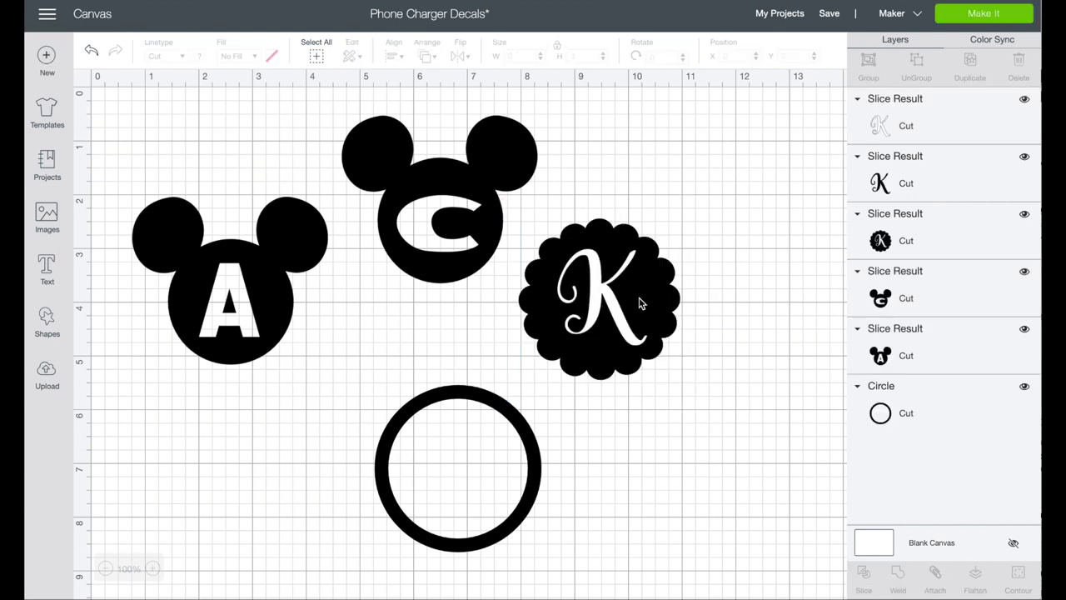
pyautogui.click(916, 182)
pyautogui.press('Delete')
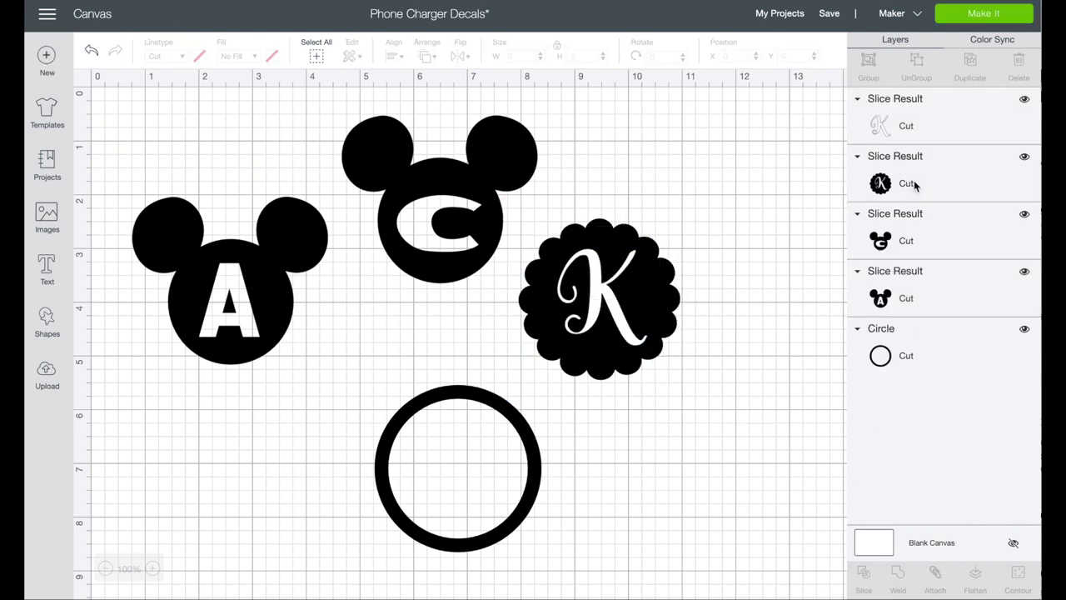
pyautogui.click(915, 123)
pyautogui.press('Delete')
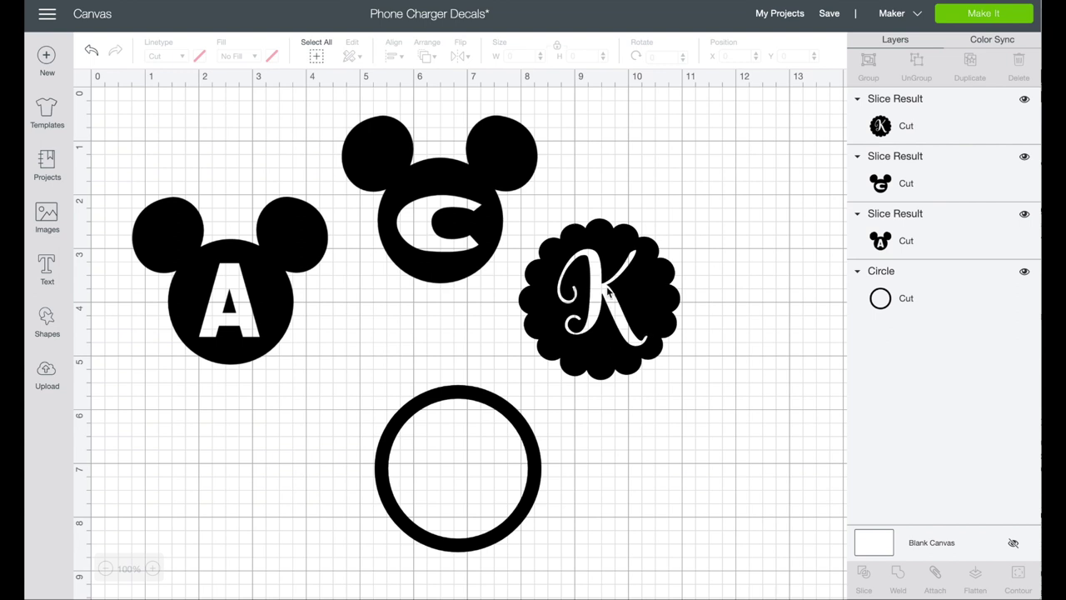
# - Add a text letter S and set its font to Varsity Letter
pyautogui.click(448, 476)
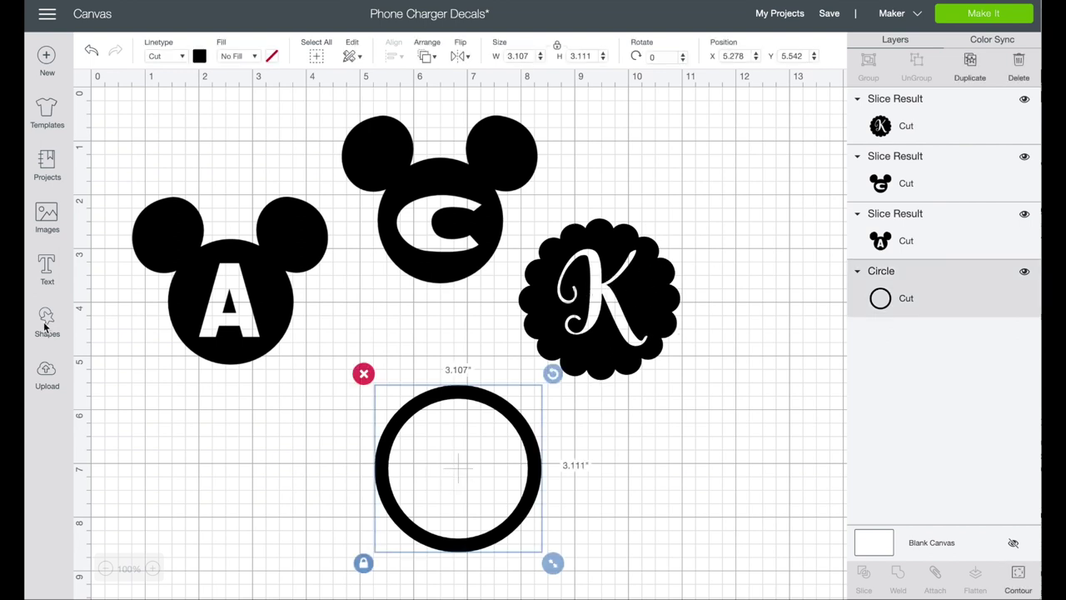
pyautogui.click(134, 396)
pyautogui.click(46, 265)
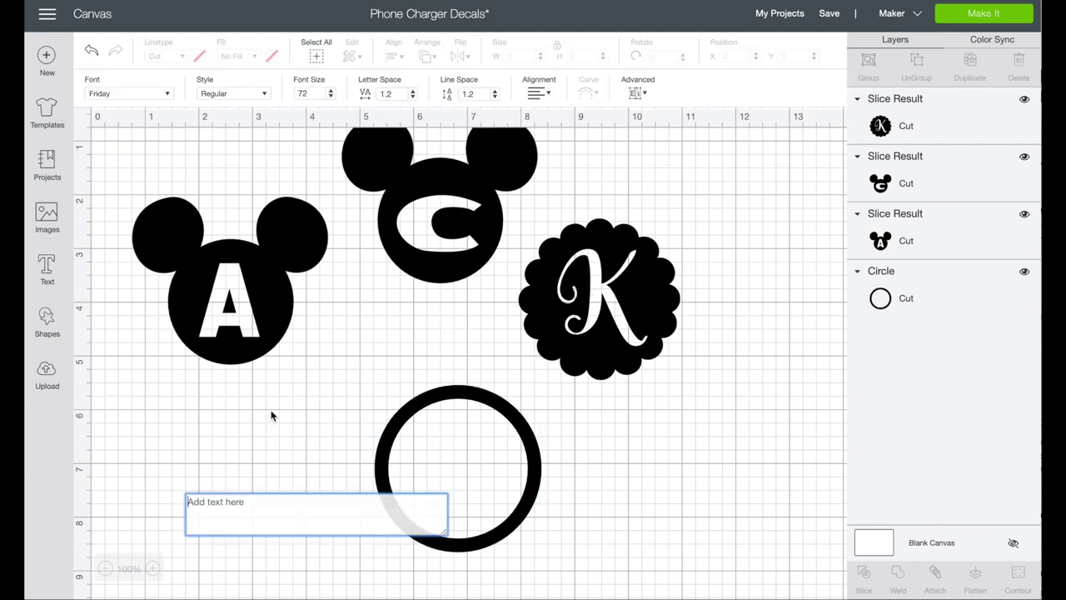
pyautogui.write('S')
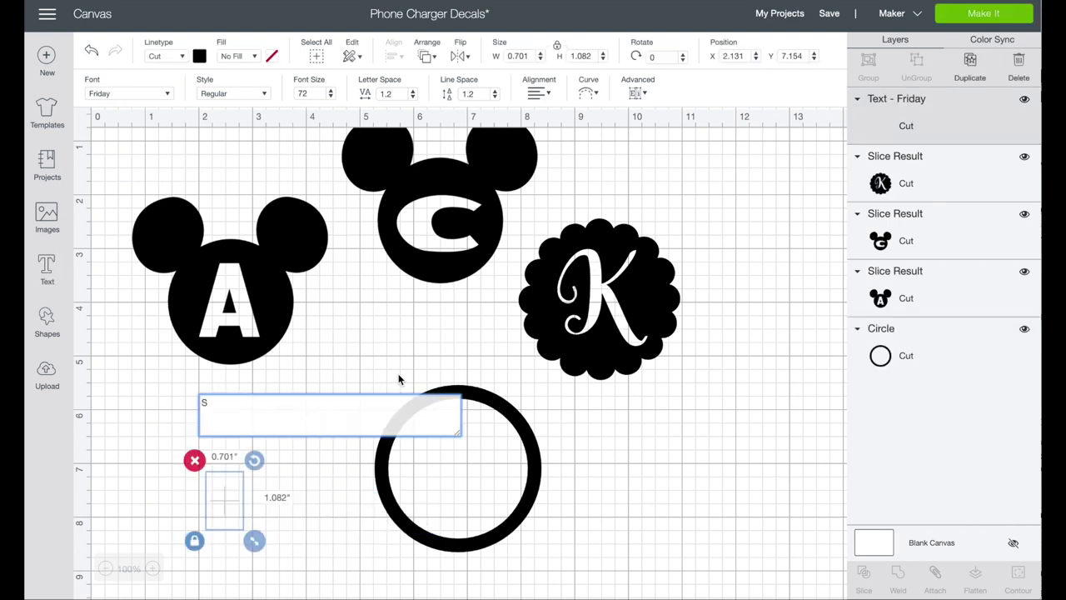
pyautogui.click(117, 92)
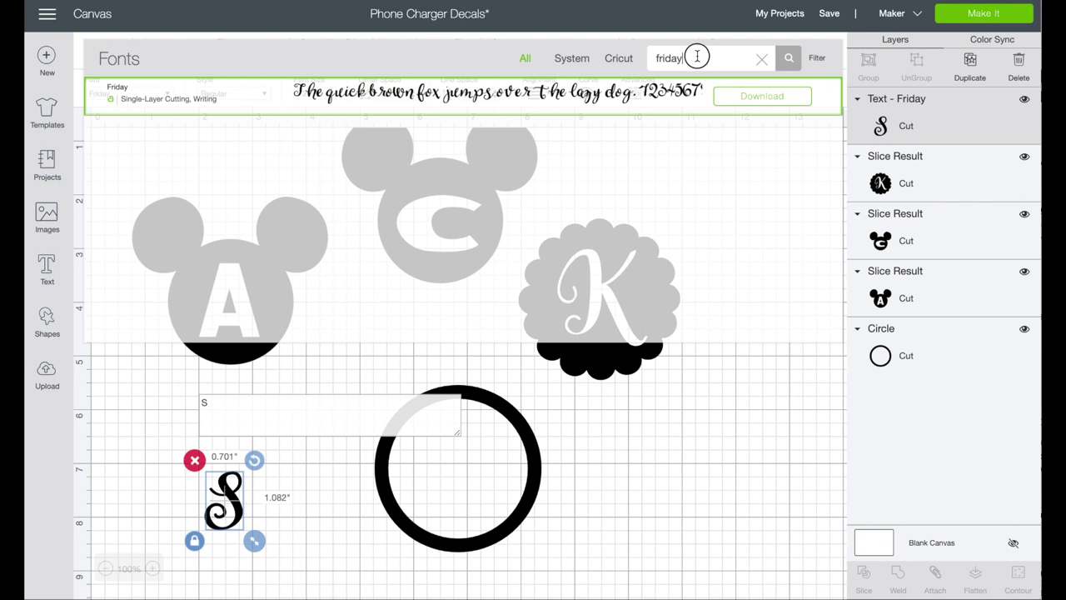
pyautogui.moveTo(689, 58); pyautogui.dragTo(620, 63)
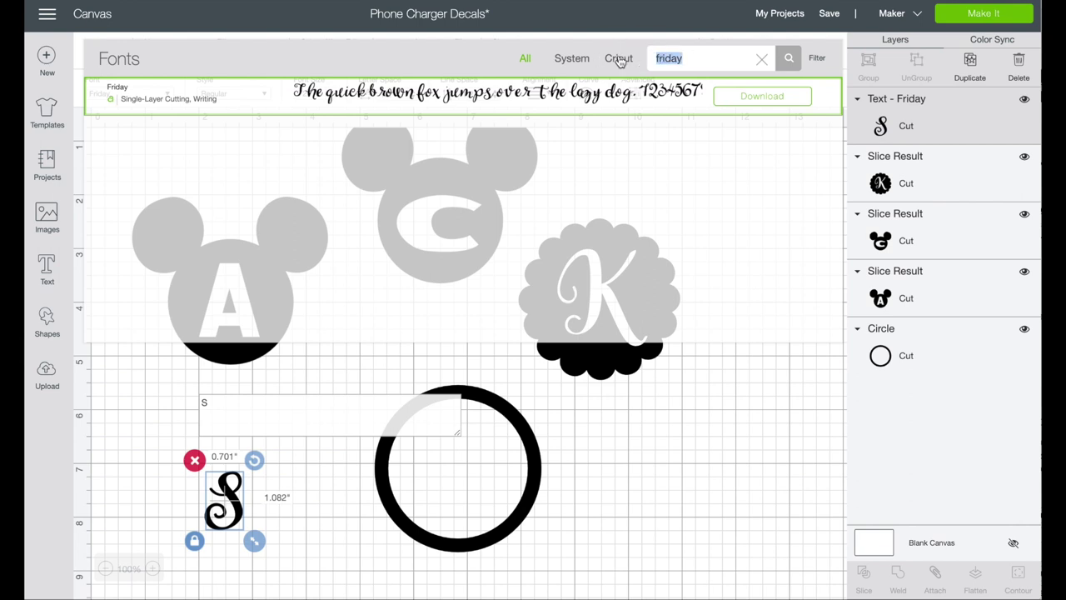
pyautogui.write('varsit')
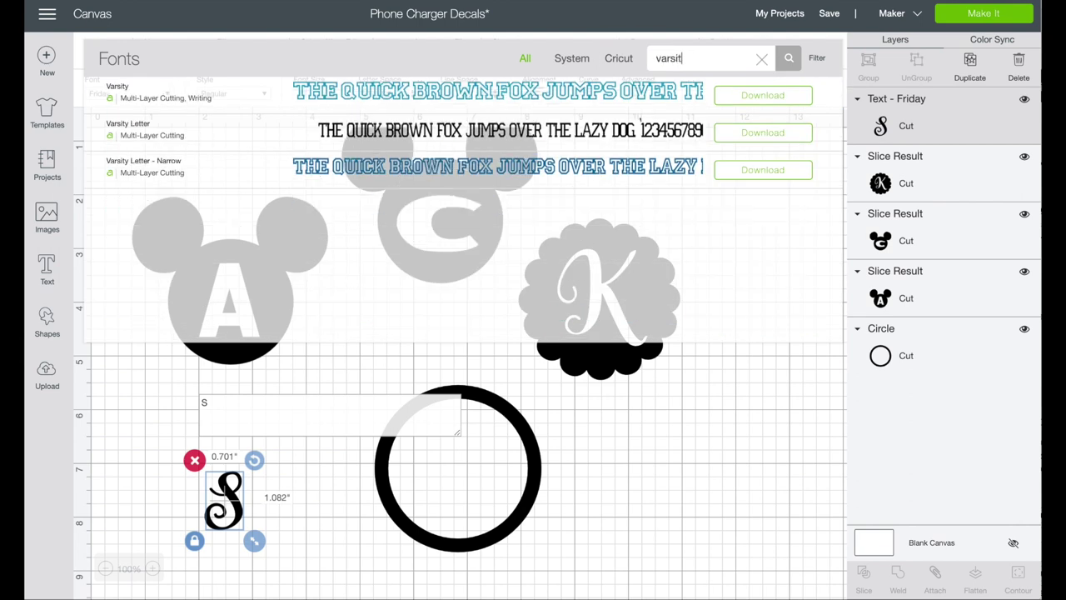
pyautogui.click(420, 121)
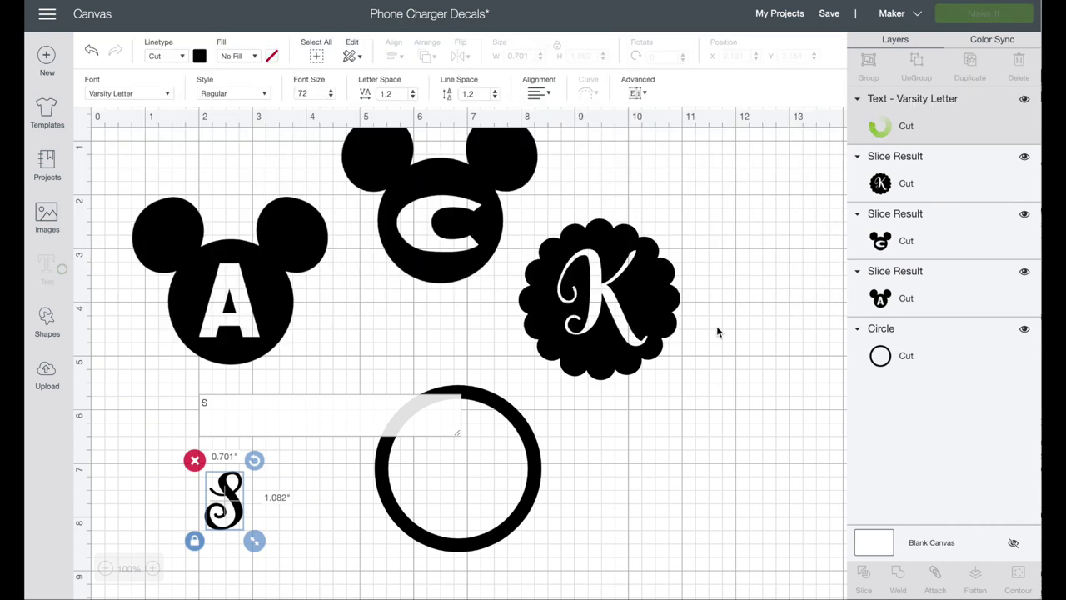
# - Centre the Varsity S inside the plain ring
pyautogui.moveTo(217, 505); pyautogui.dragTo(547, 564)
pyautogui.moveTo(481, 503); pyautogui.dragTo(468, 473)
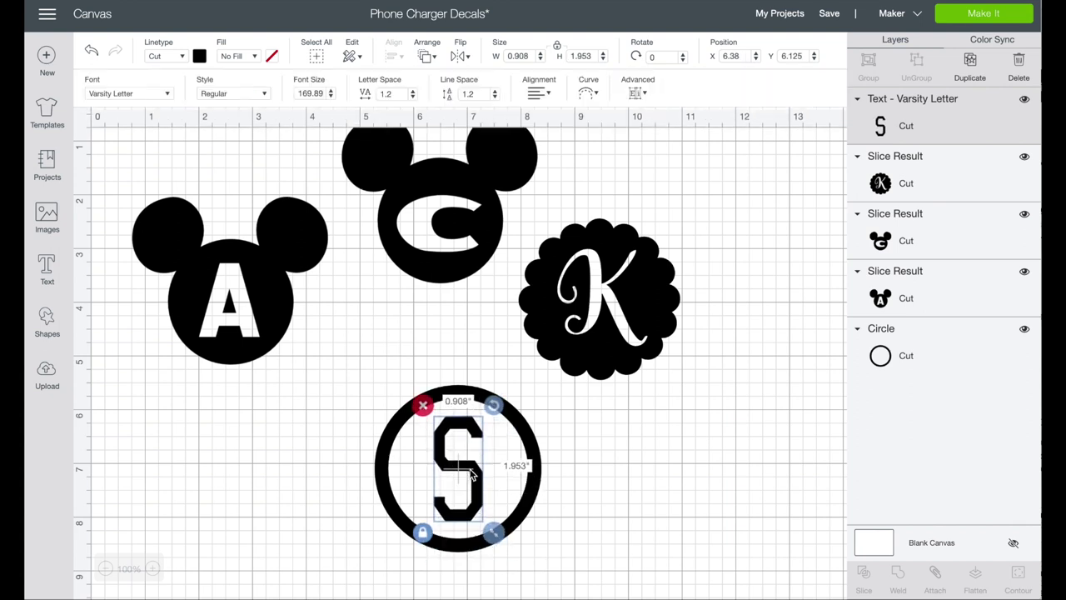
pyautogui.click(642, 502)
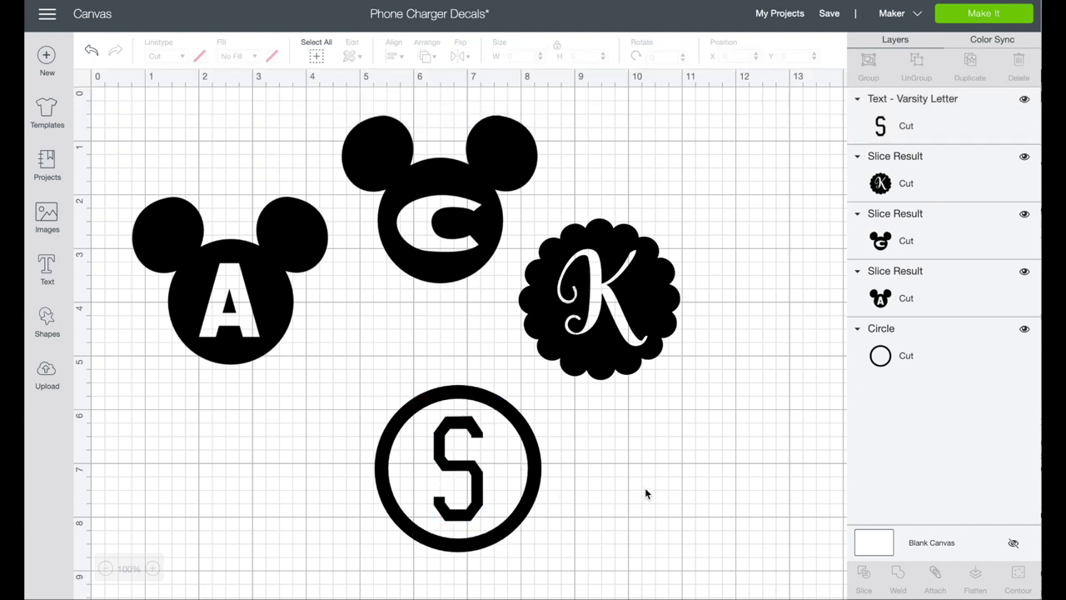
# - Weld the ring and the Varsity S into one shape
pyautogui.moveTo(564, 515); pyautogui.dragTo(347, 403)
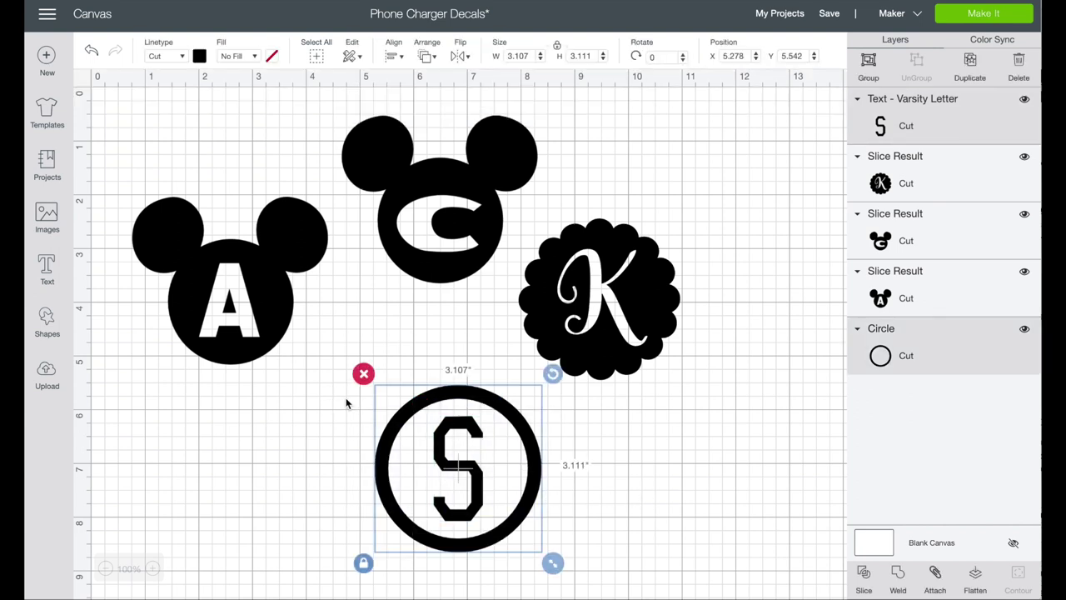
pyautogui.click(898, 574)
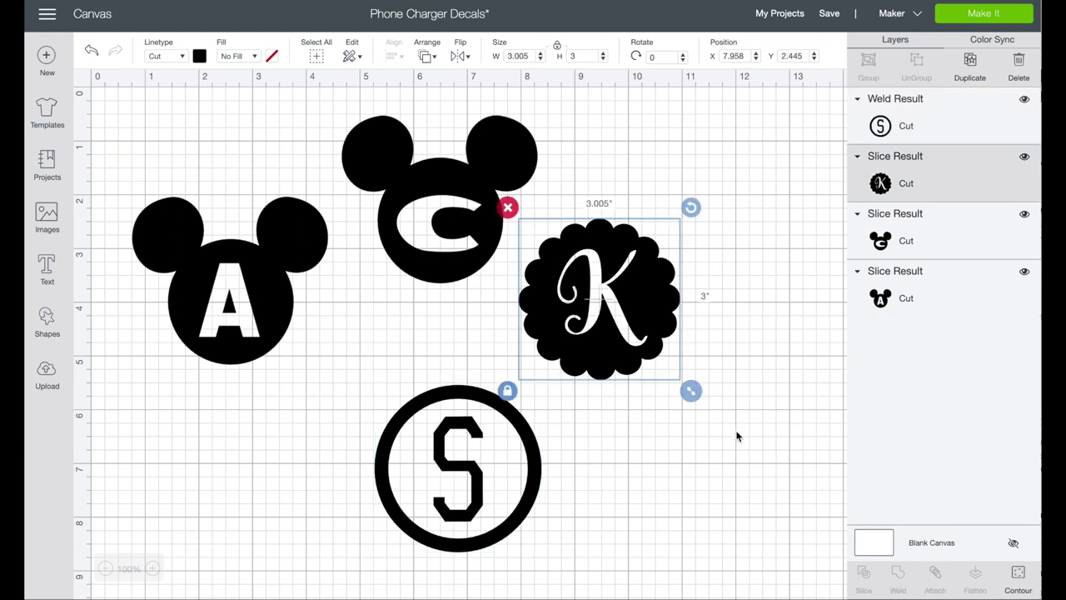
pyautogui.click(722, 355)
# - Check each of the four decals in turn, ending with the Mickey A selected
pyautogui.click(601, 324)
pyautogui.click(478, 223)
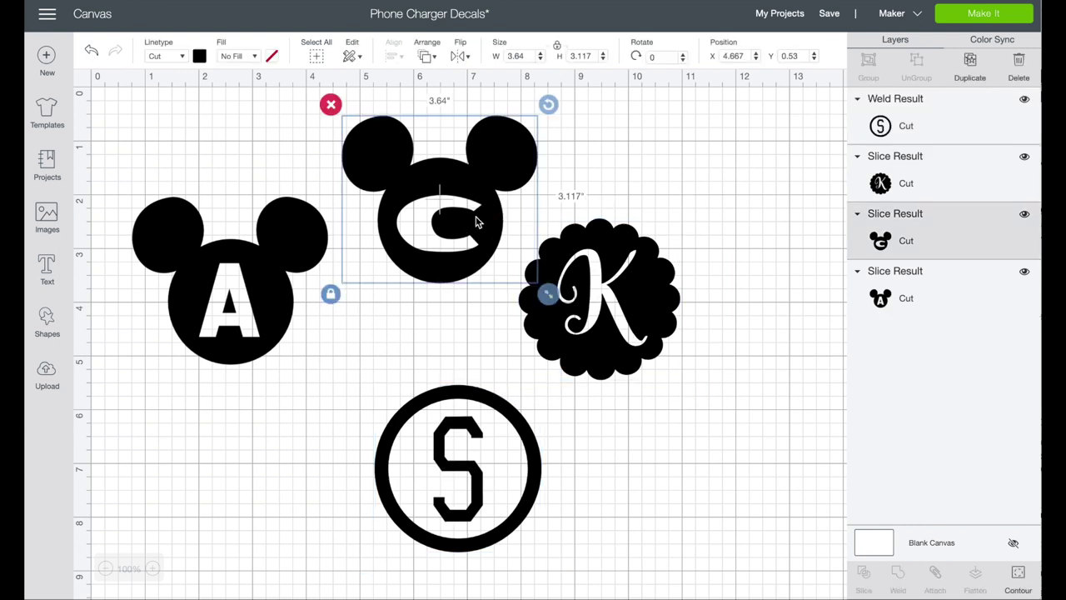
pyautogui.click(275, 292)
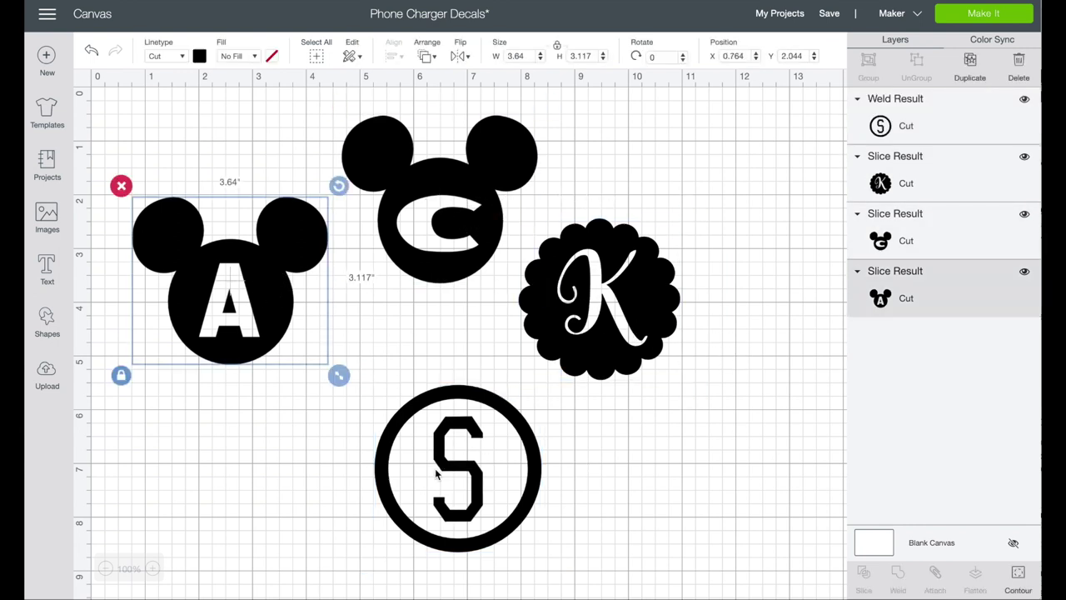
pyautogui.click(628, 496)
pyautogui.click(471, 484)
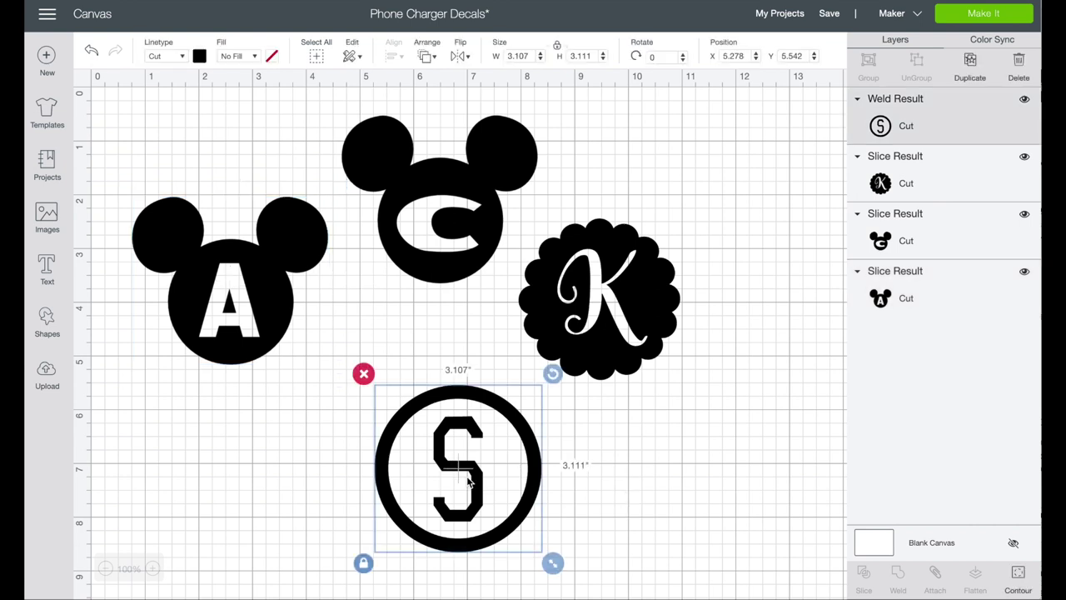
pyautogui.click(239, 325)
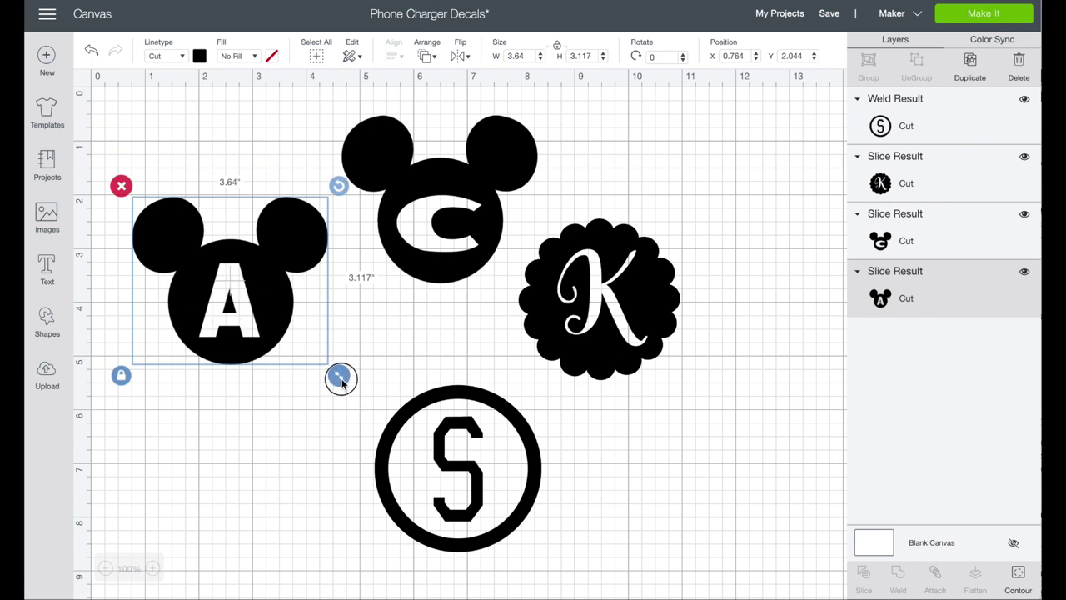
# - Shrink the Mickey A to about 0.75 in wide and move it to the top-left corner
pyautogui.moveTo(340, 379); pyautogui.dragTo(208, 277)
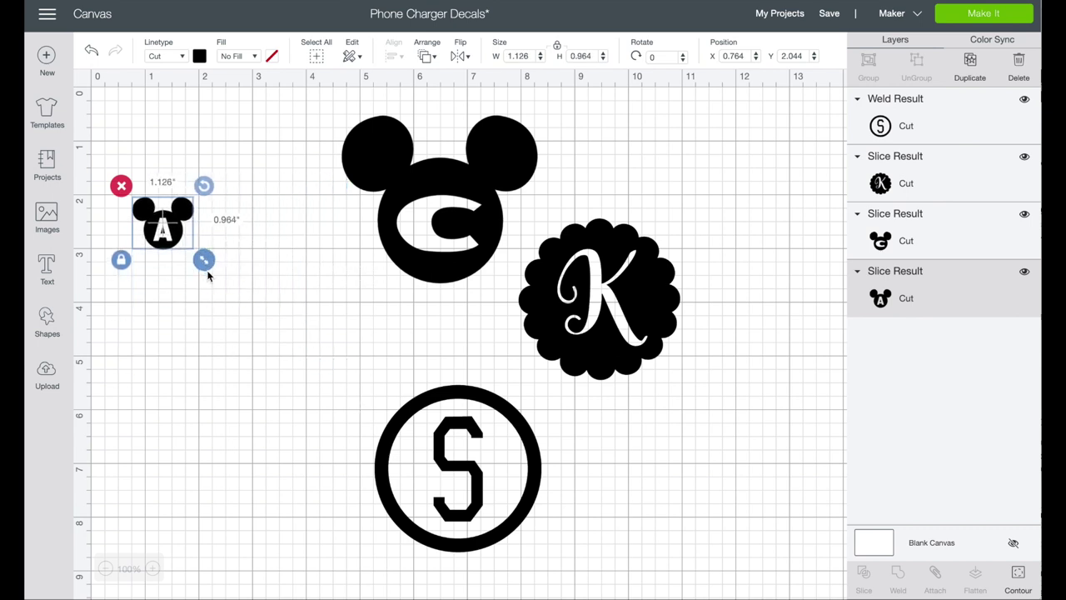
pyautogui.click(532, 53)
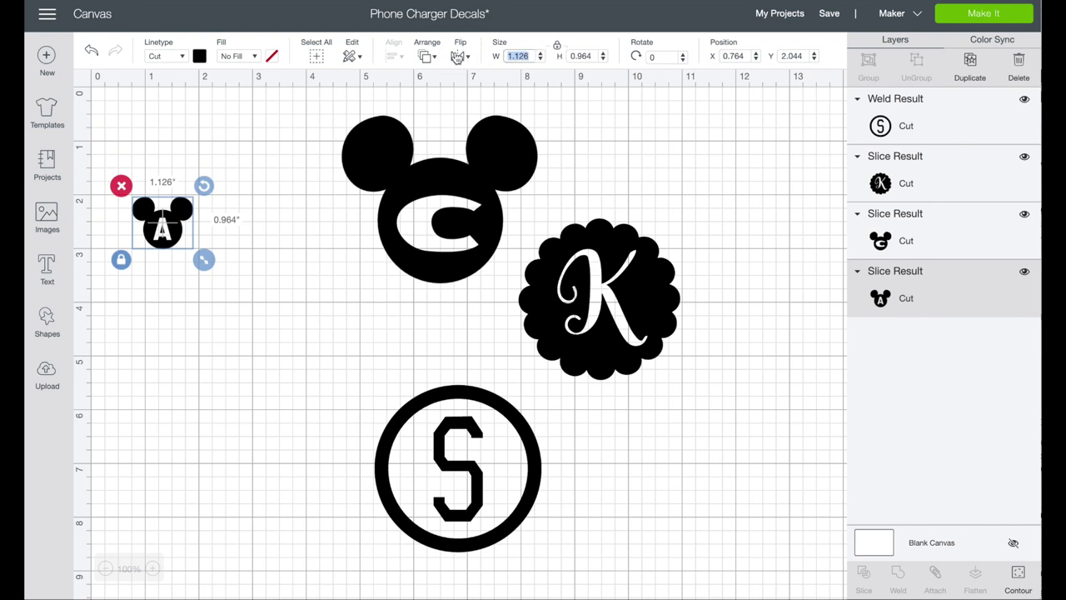
pyautogui.write('1')
pyautogui.press('Return')
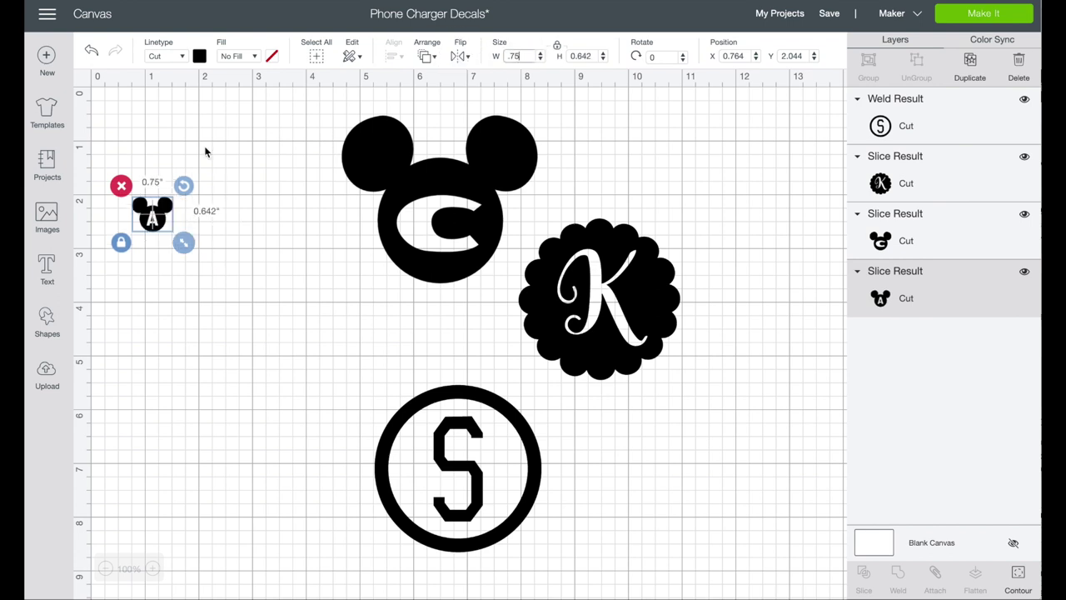
pyautogui.moveTo(152, 215); pyautogui.dragTo(135, 123)
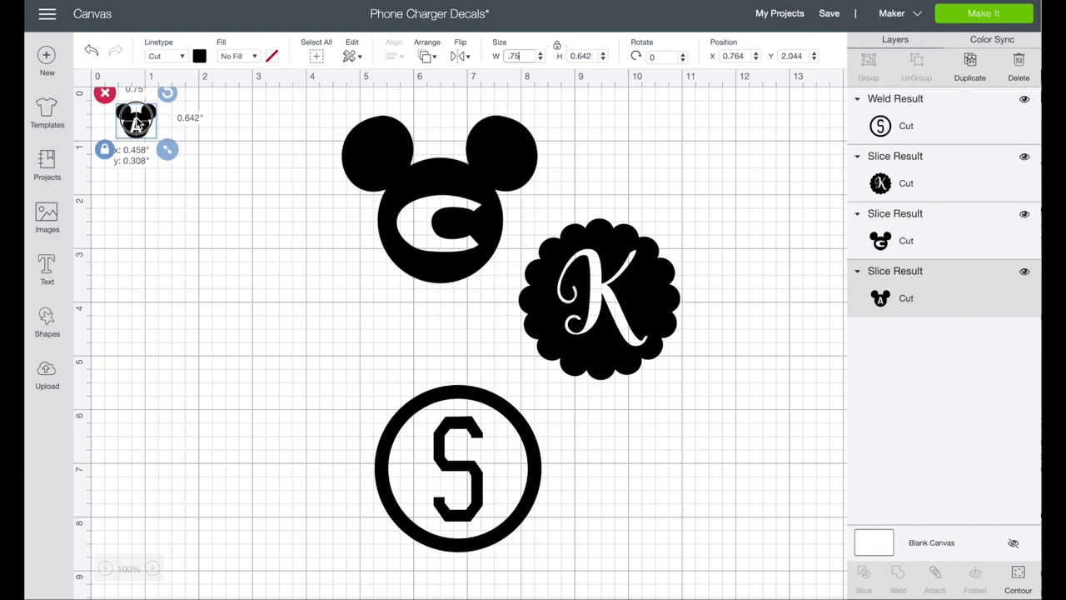
pyautogui.click(250, 108)
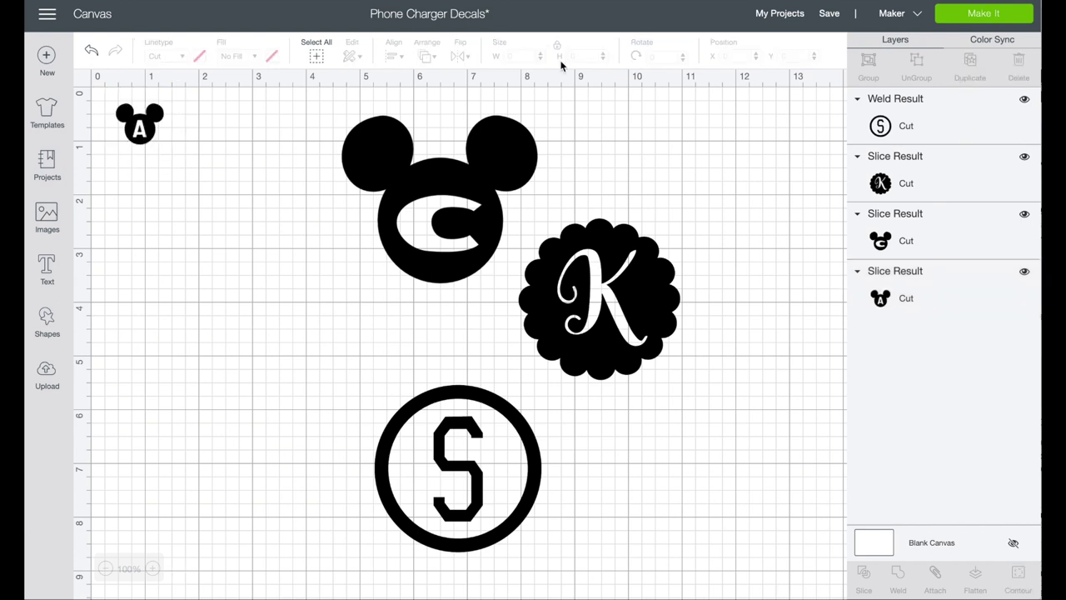
pyautogui.click(514, 179)
pyautogui.click(144, 113)
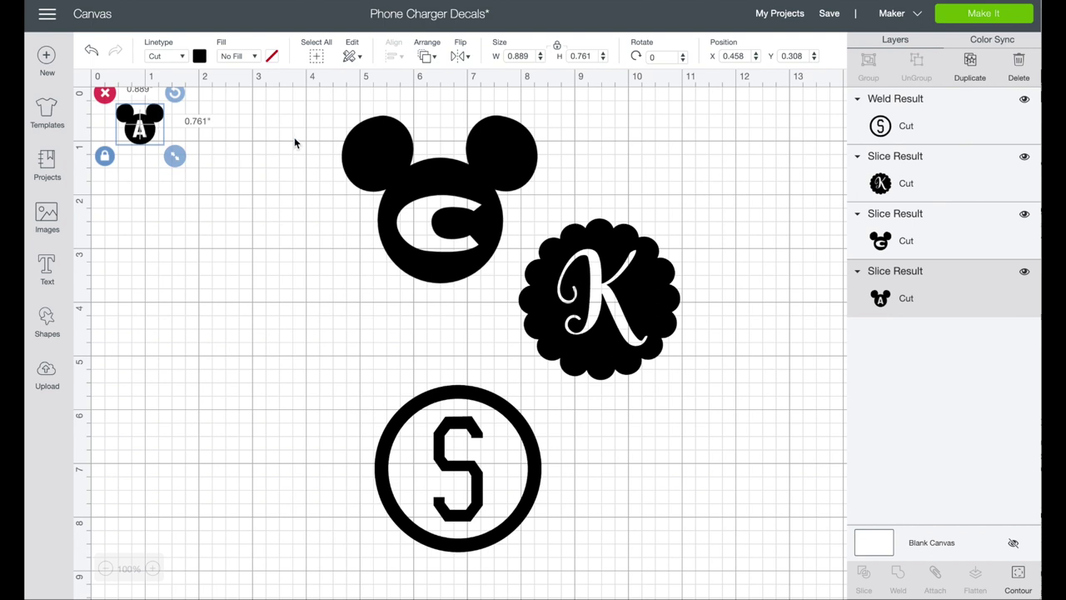
# - Resize the C Mickey and move it beside the A Mickey
pyautogui.click(486, 177)
pyautogui.click(533, 56)
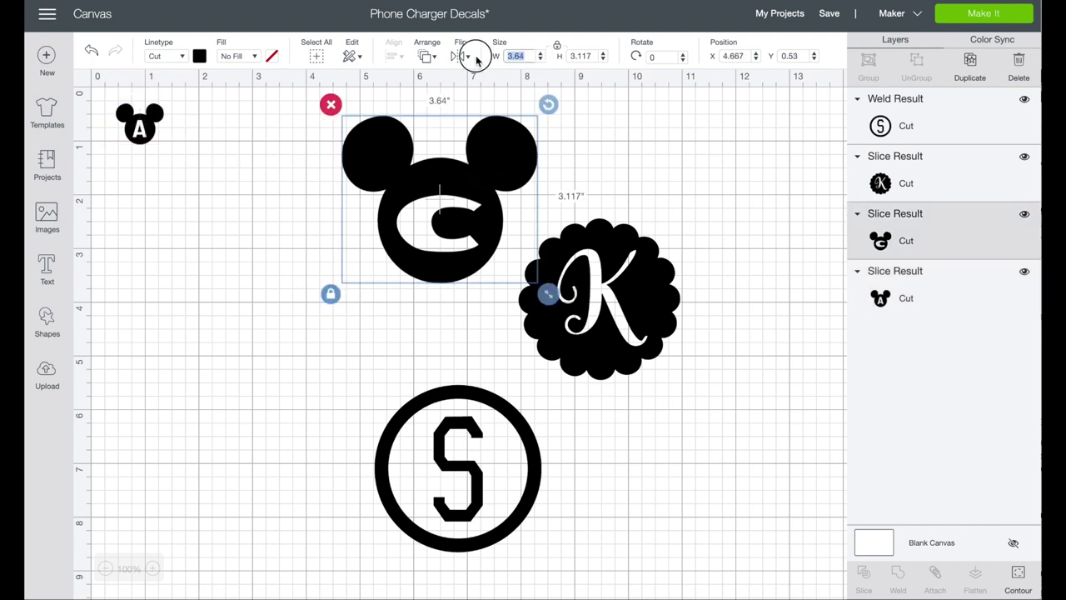
pyautogui.write('1')
pyautogui.press('Return')
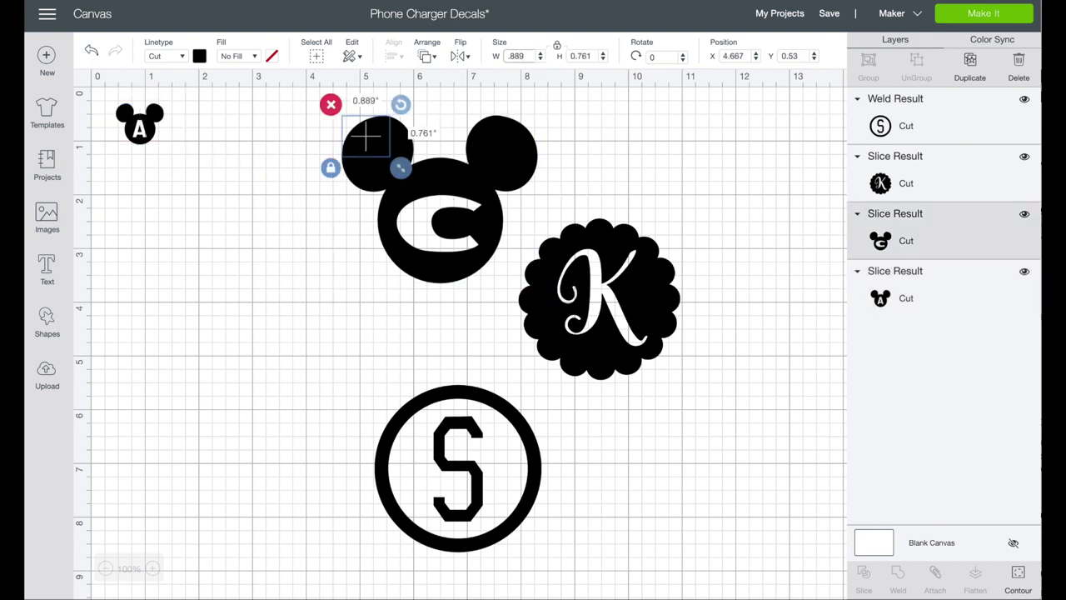
pyautogui.moveTo(371, 154); pyautogui.dragTo(206, 147)
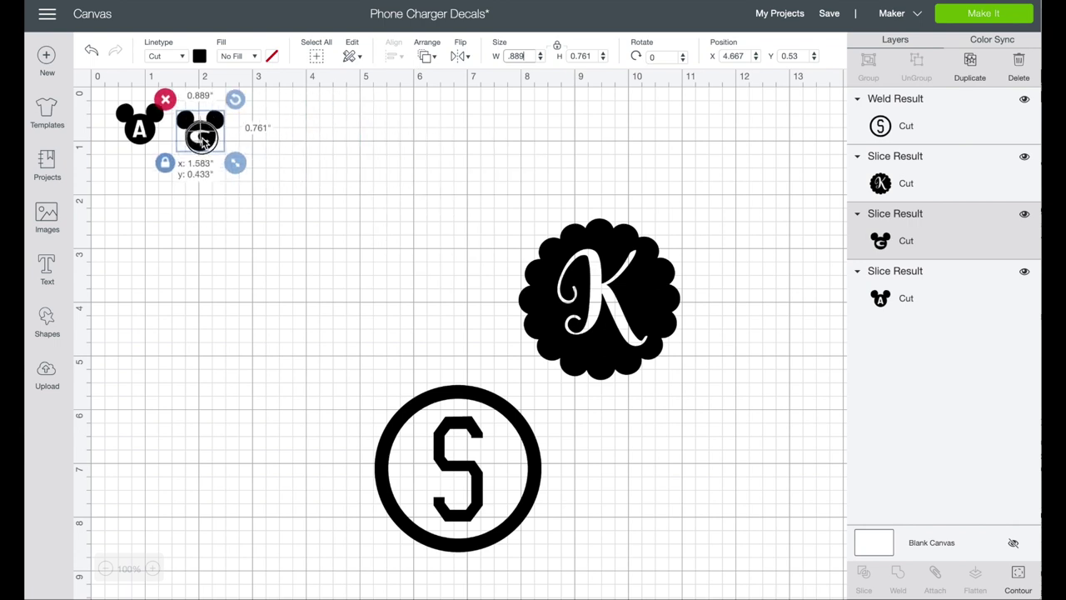
# - Set the scalloped K and S circle to 0.889 in wide and move them up near the Mickeys
pyautogui.moveTo(650, 329); pyautogui.dragTo(309, 303)
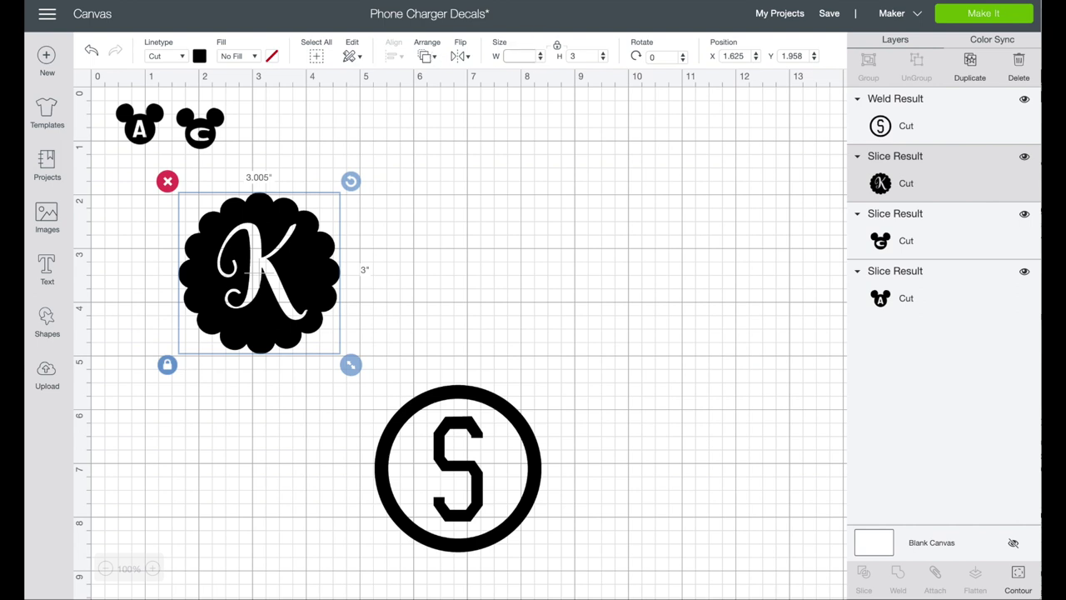
pyautogui.press('Return')
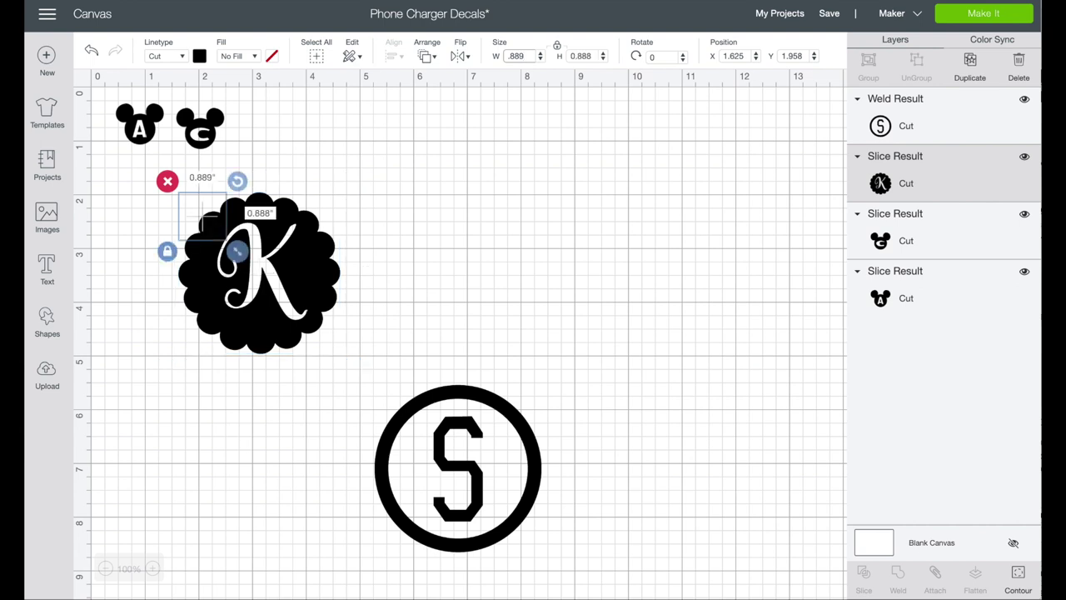
pyautogui.click(486, 487)
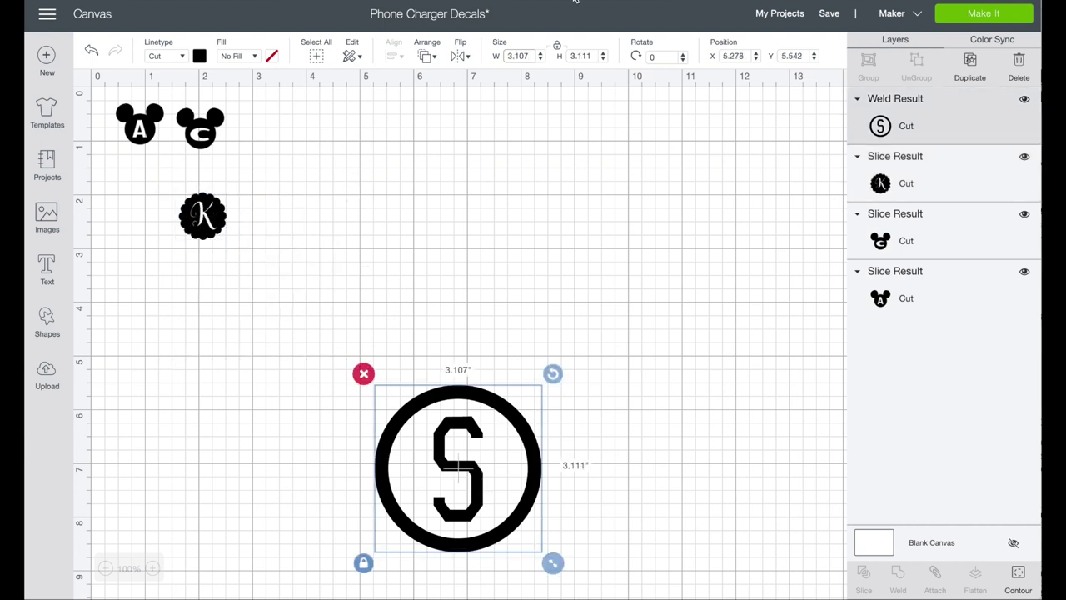
pyautogui.doubleClick(520, 56)
pyautogui.press('BackSpace')
pyautogui.write('.889')
pyautogui.press('Return')
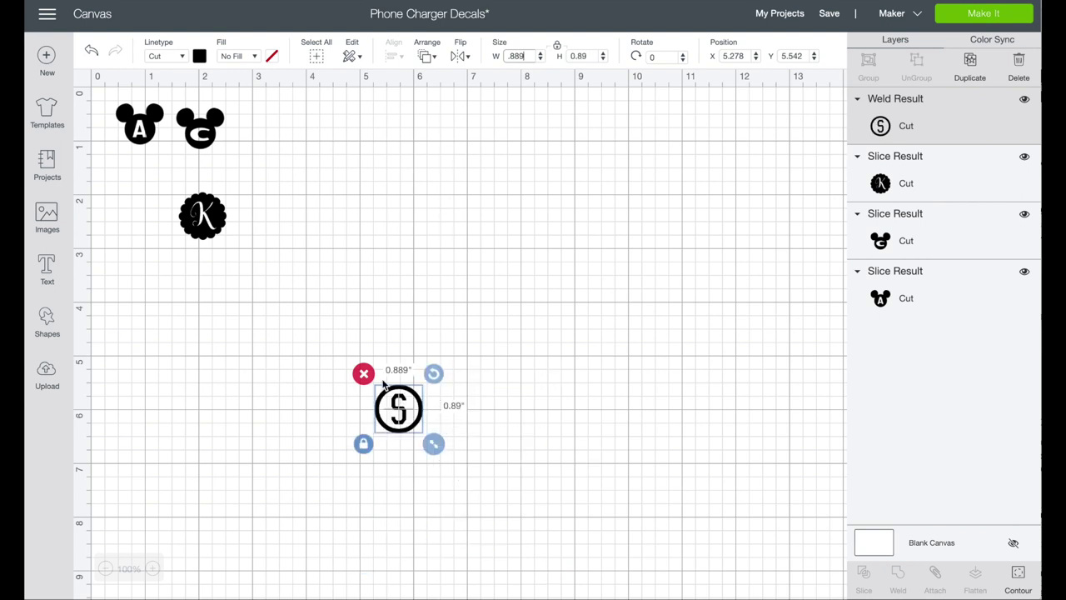
pyautogui.moveTo(408, 423); pyautogui.dragTo(260, 180)
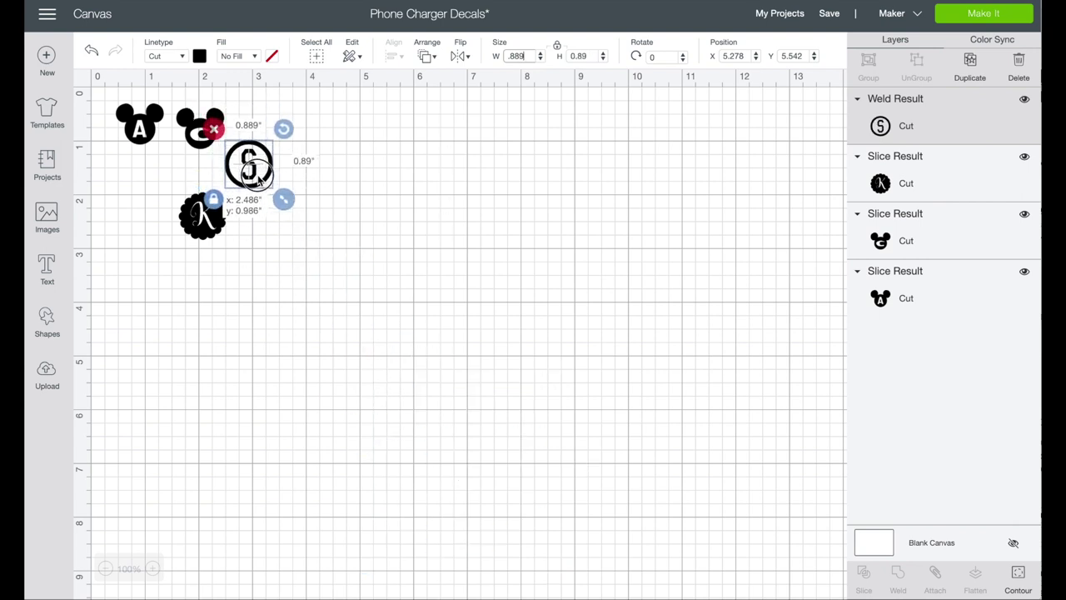
pyautogui.click(206, 213)
pyautogui.click(155, 140)
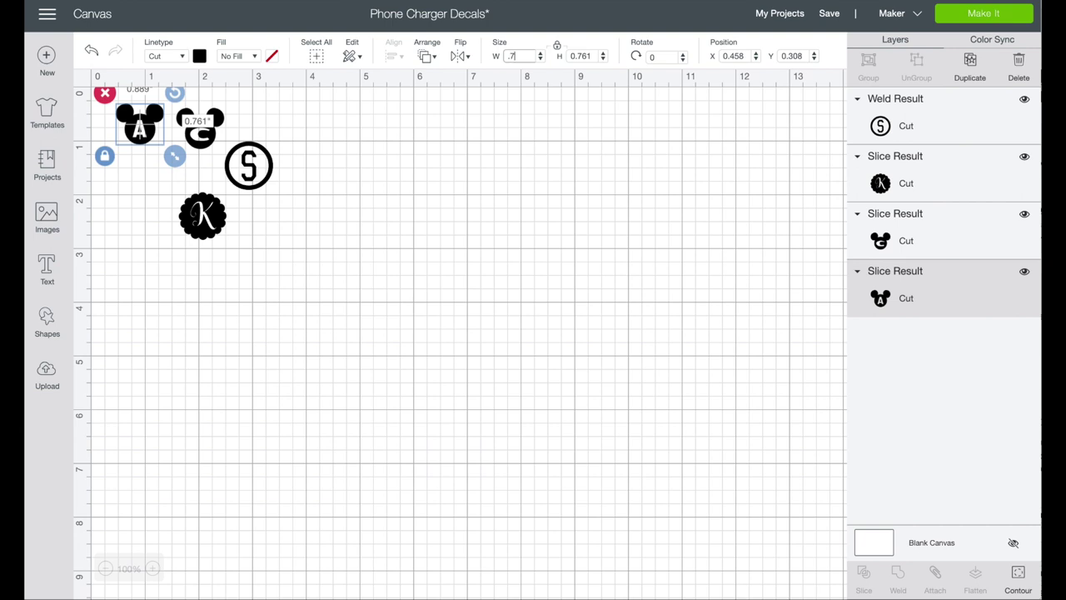
# - Set the A Mickey, C Mickey and S circle each to 0.75 in wide
pyautogui.press('Return')
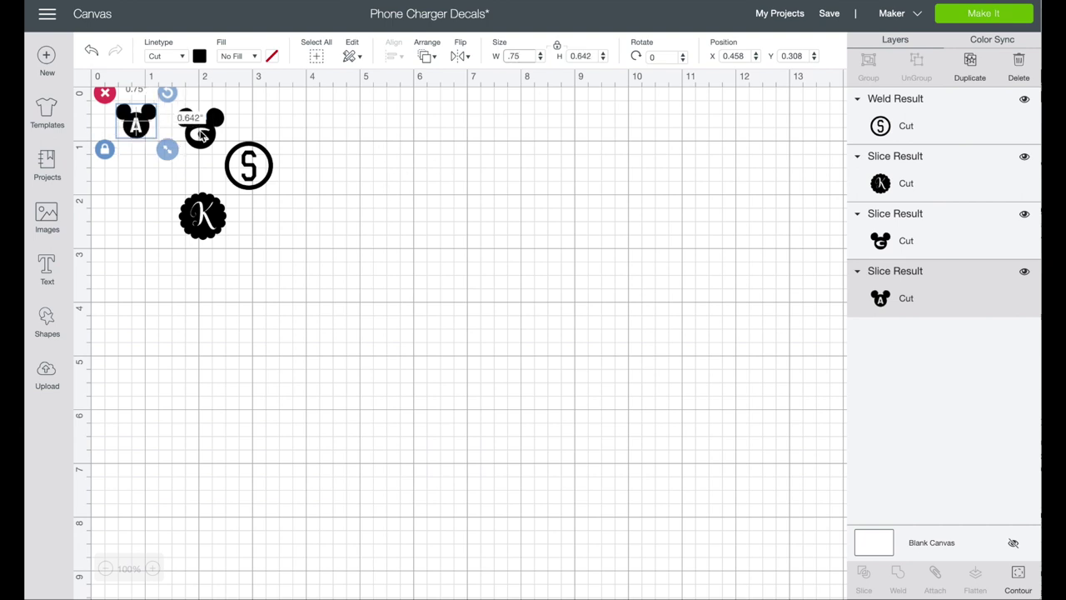
pyautogui.click(203, 137)
pyautogui.doubleClick(530, 56)
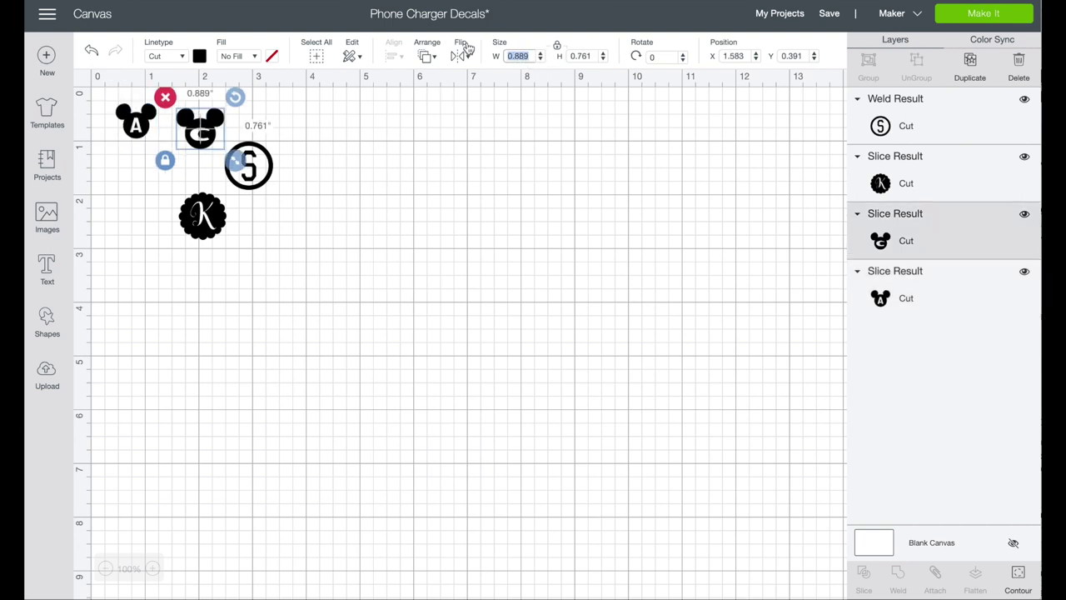
pyautogui.press('BackSpace')
pyautogui.write('.75')
pyautogui.press('Return')
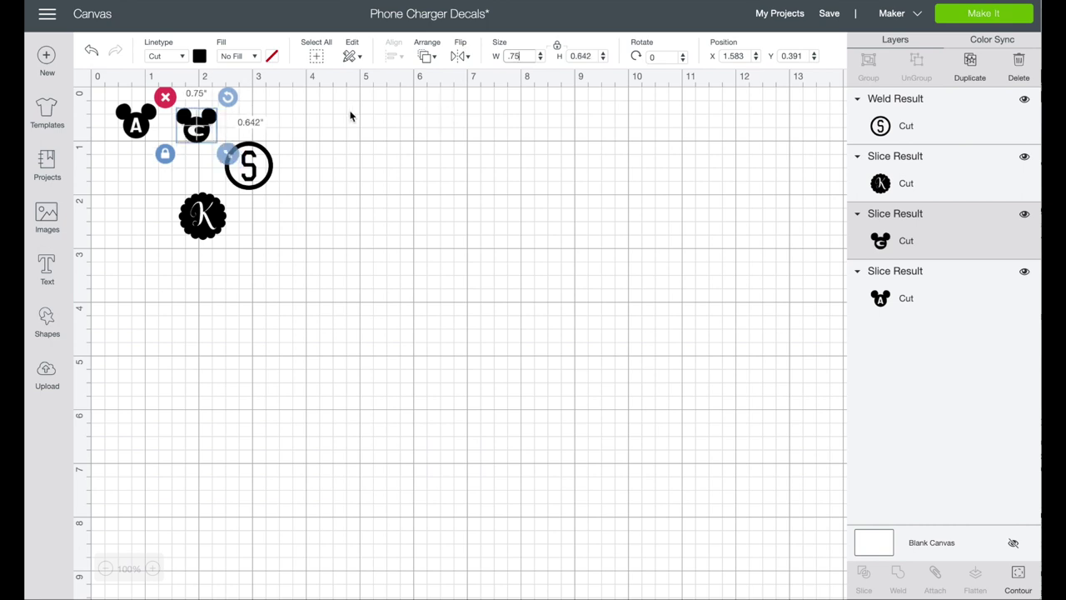
pyautogui.click(219, 167)
pyautogui.click(237, 166)
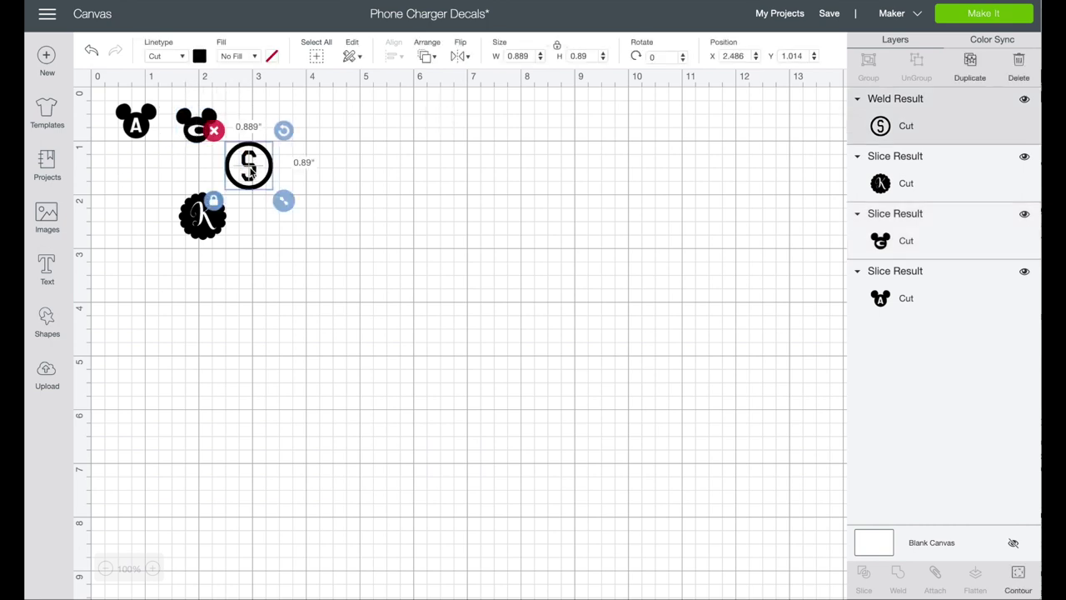
pyautogui.doubleClick(524, 56)
pyautogui.press('BackSpace')
pyautogui.write('.75')
pyautogui.press('Return')
# - Set the scalloped K to 0.75 in and tuck the K and S under the Mickey heads
pyautogui.click(199, 223)
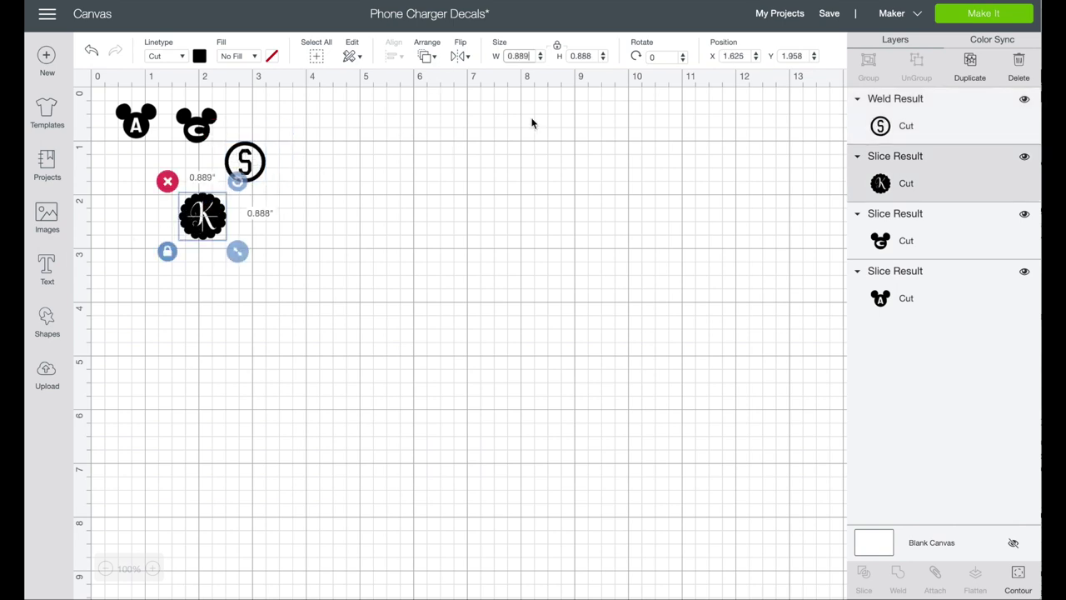
pyautogui.doubleClick(510, 55)
pyautogui.write('.75')
pyautogui.press('Return')
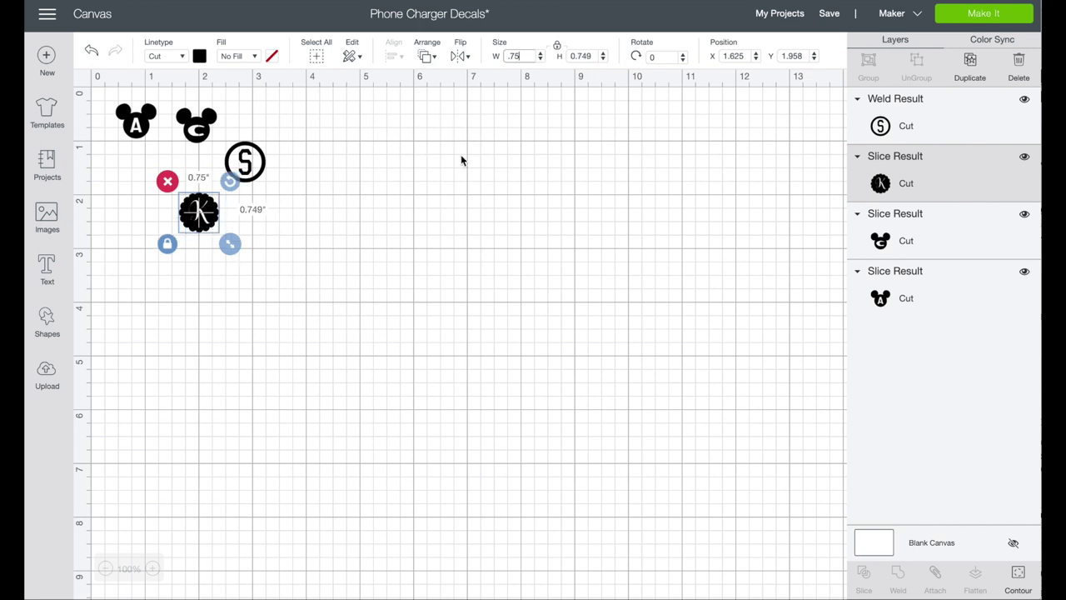
pyautogui.click(267, 326)
pyautogui.moveTo(194, 218); pyautogui.dragTo(157, 177)
pyautogui.moveTo(239, 176); pyautogui.dragTo(214, 177)
pyautogui.click(567, 435)
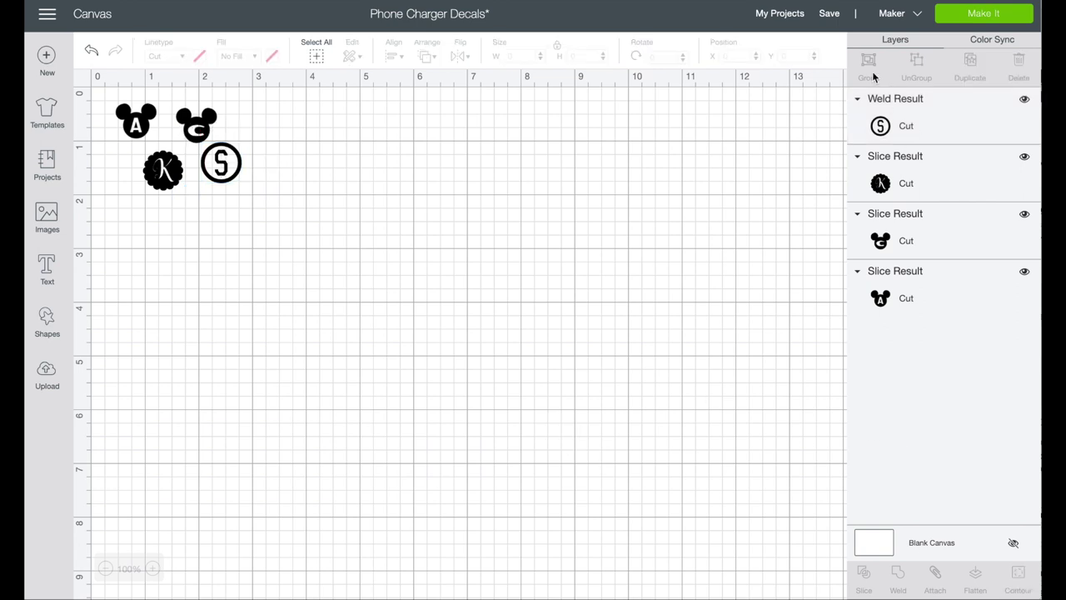
# - Select Cricut Joy as the machine and preview the decals on a mat via Make It
pyautogui.click(917, 17)
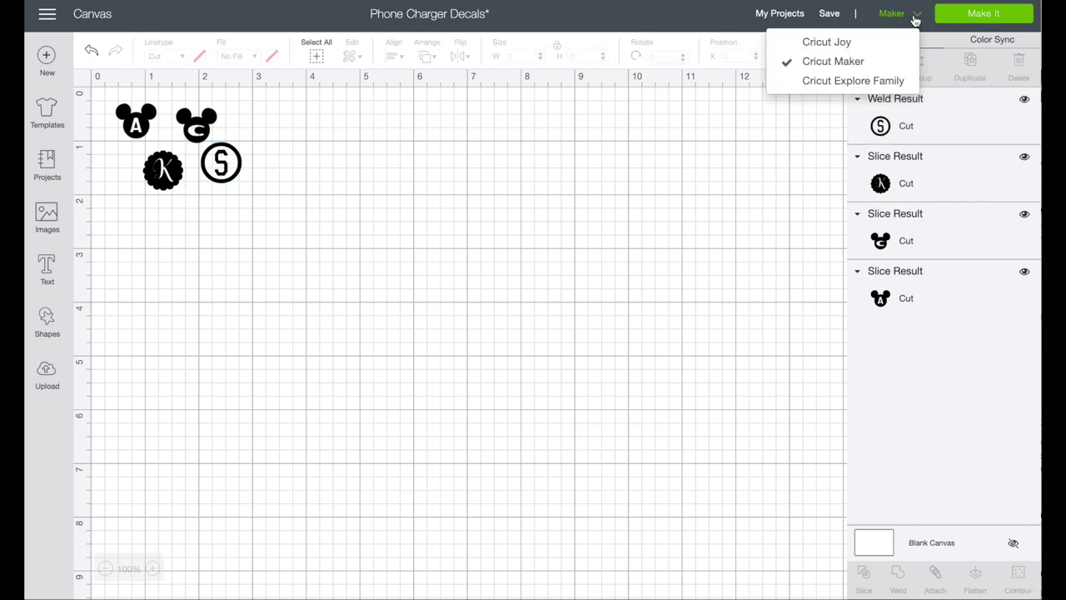
pyautogui.click(824, 43)
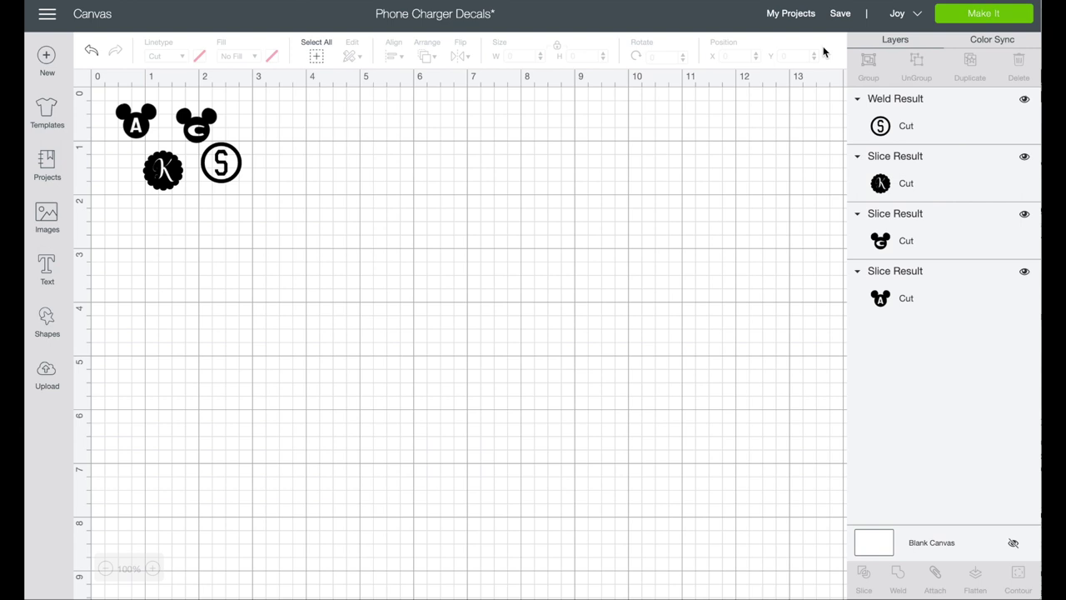
pyautogui.click(981, 14)
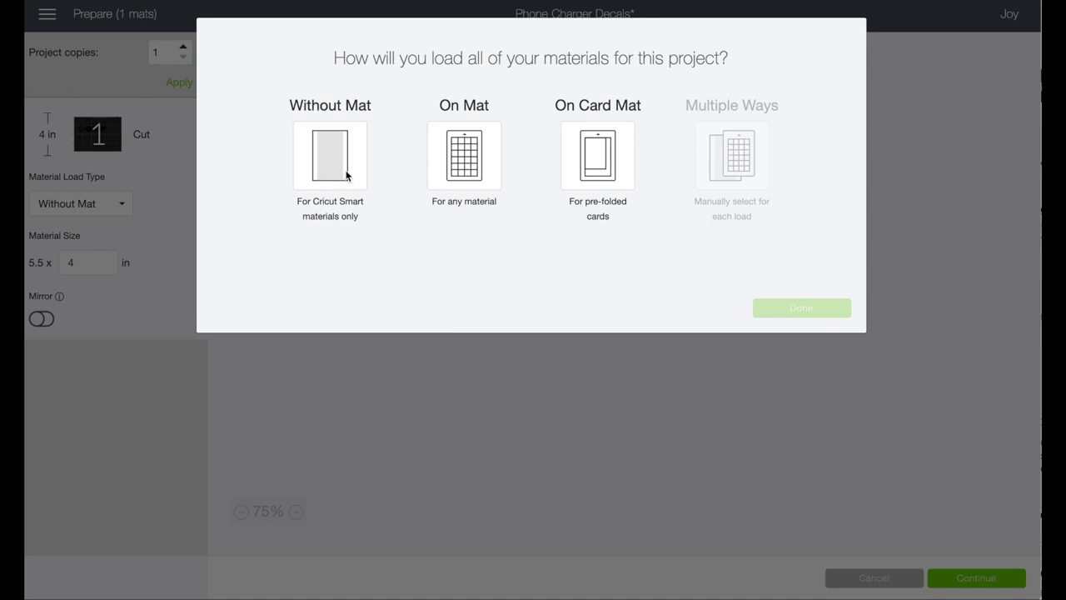
pyautogui.click(480, 146)
pyautogui.click(807, 317)
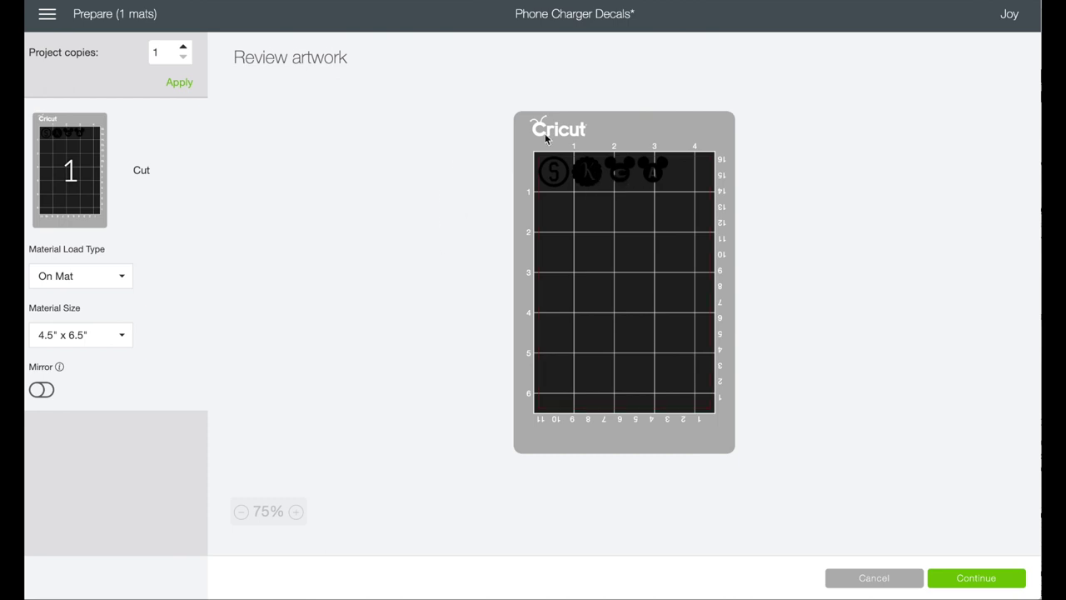
# - Resize the C and A Mickey decals to 0.8 in wide, then re-preview them on the mat
pyautogui.click(850, 576)
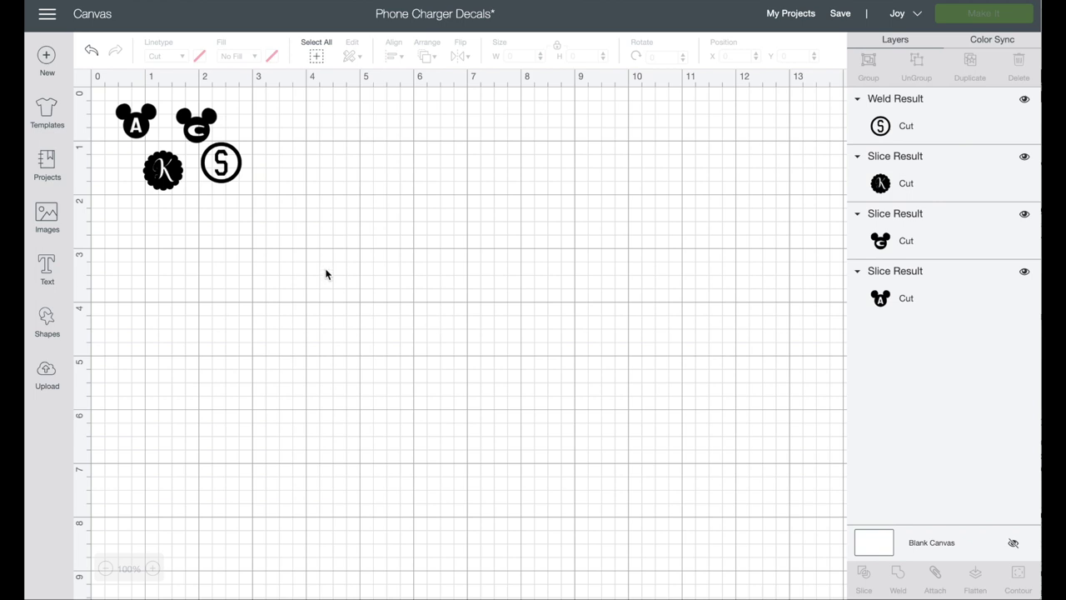
pyautogui.click(200, 125)
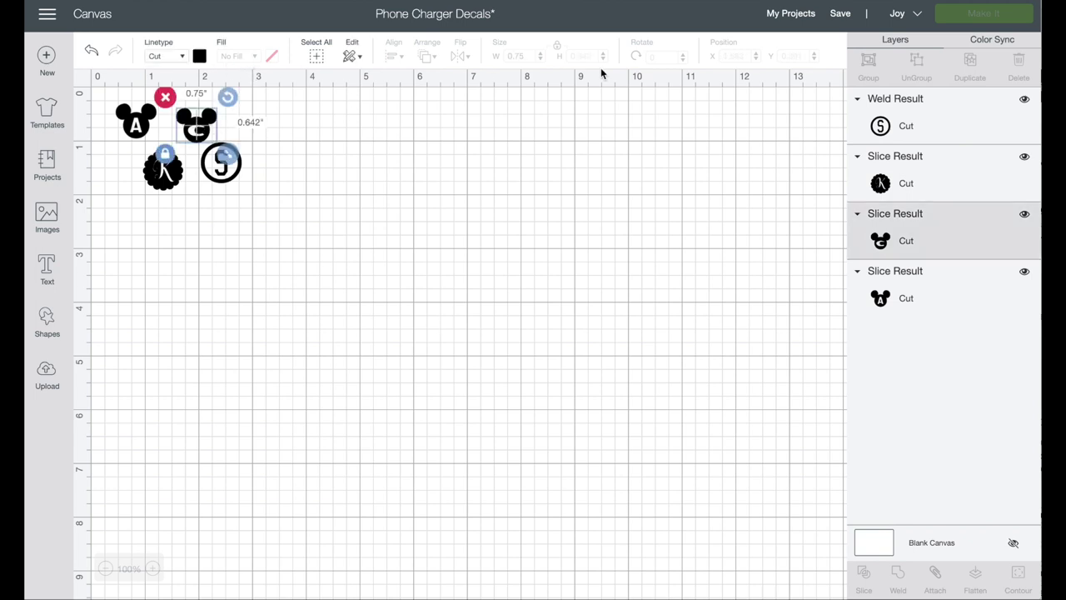
pyautogui.click(521, 56)
pyautogui.write('.8')
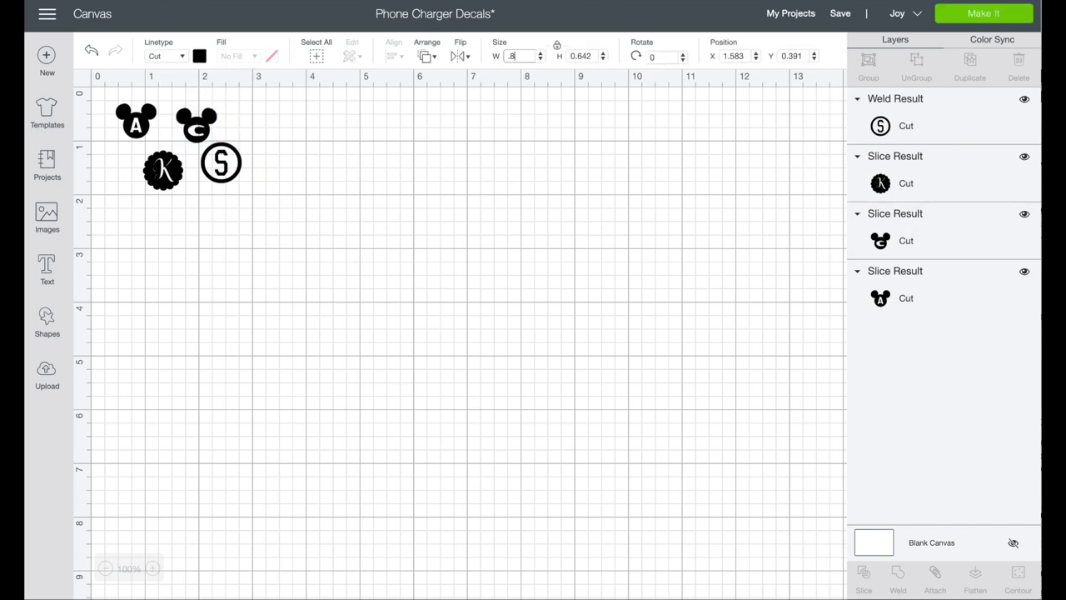
pyautogui.click(141, 125)
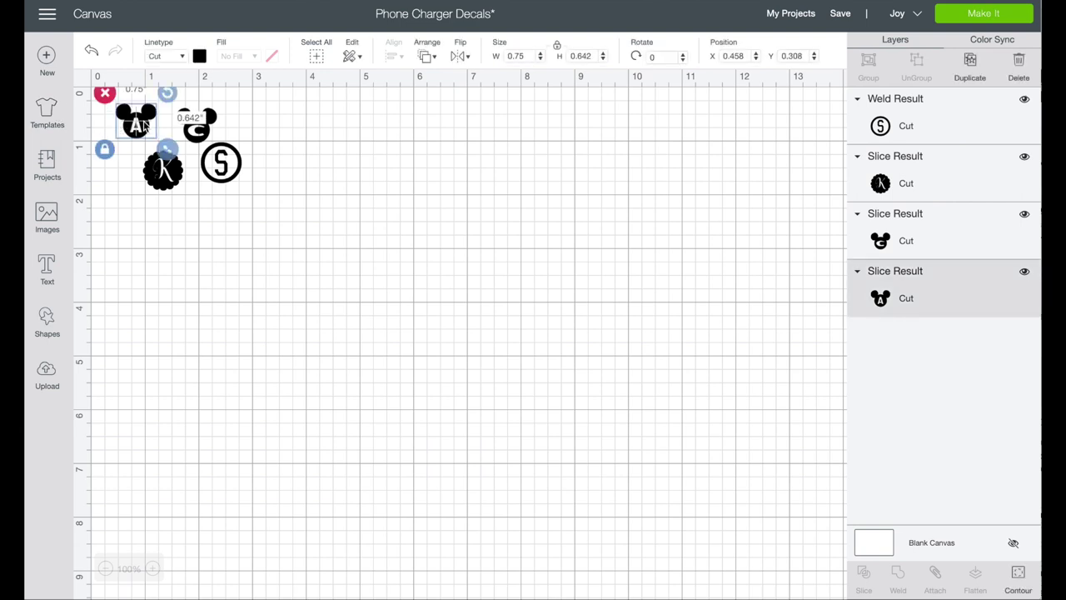
pyautogui.click(520, 56)
pyautogui.write('.8')
pyautogui.press('Return')
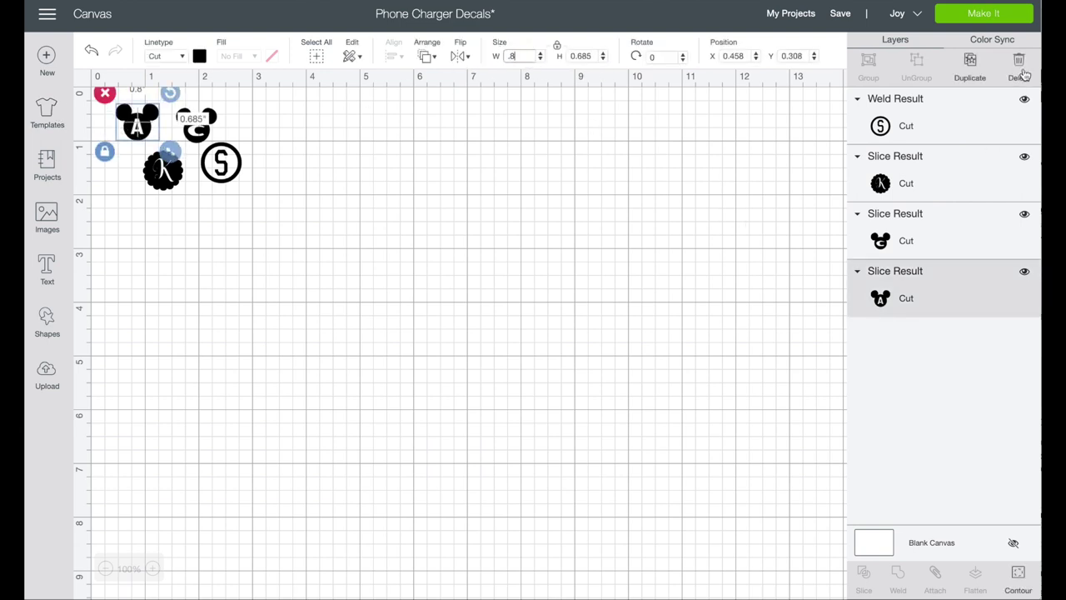
pyautogui.click(986, 16)
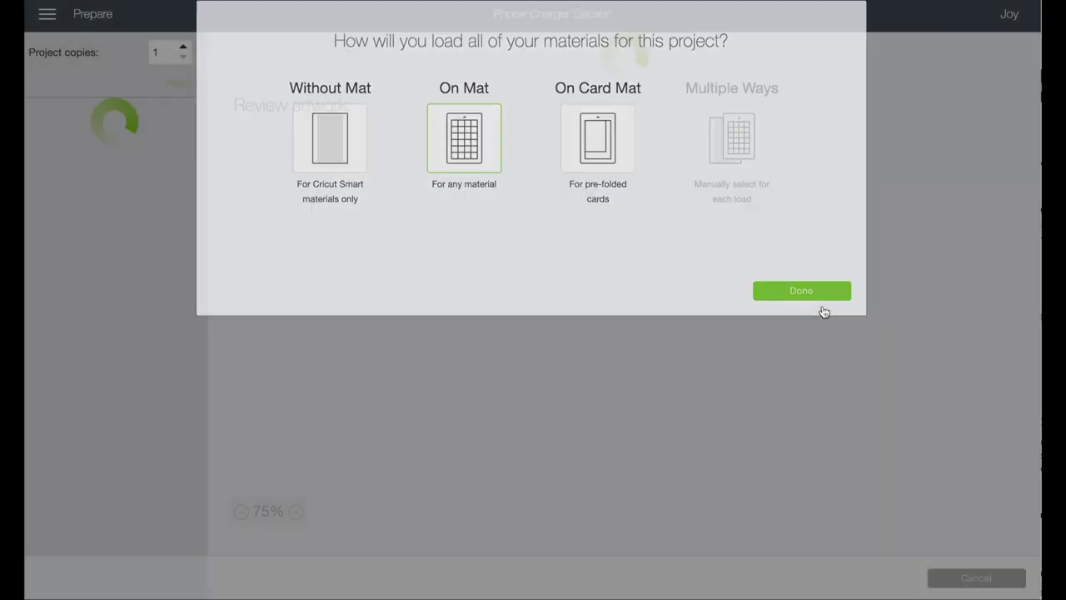
pyautogui.click(821, 309)
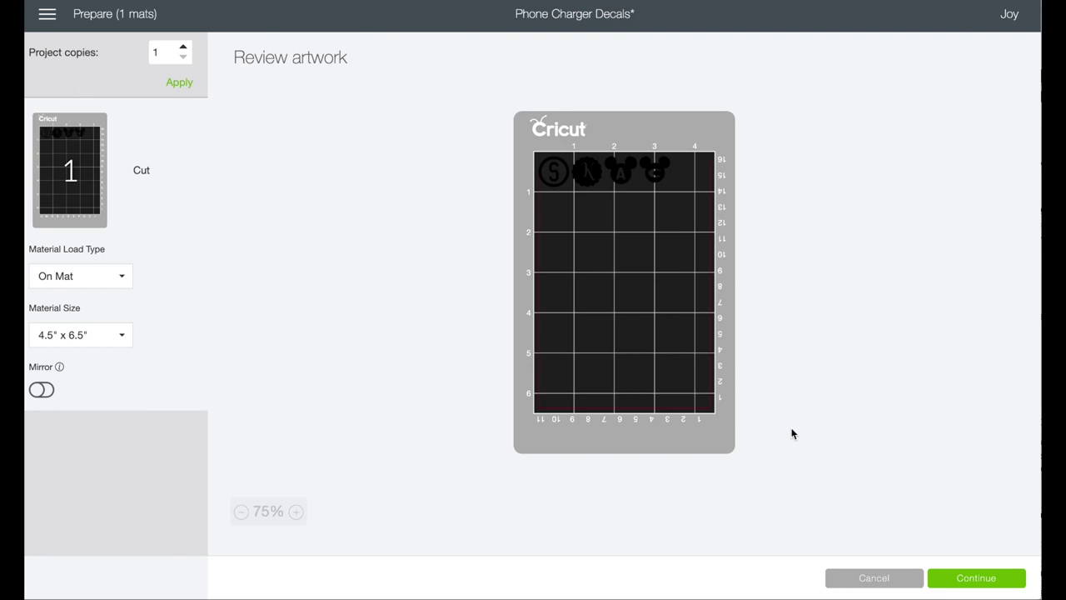